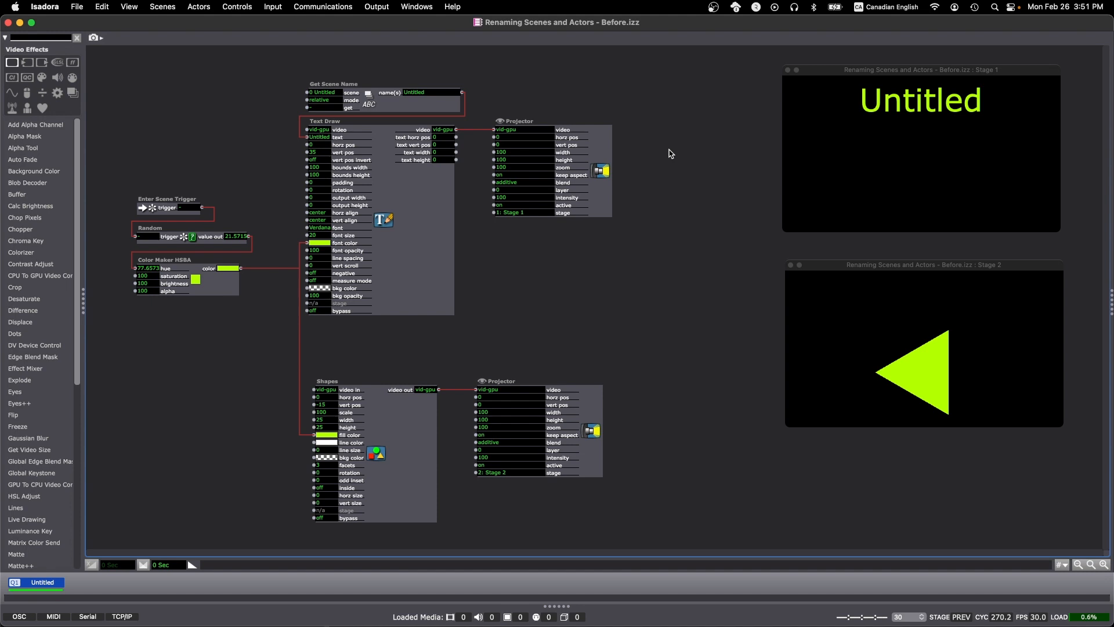
Inspect the actors in the scene's patch one by one
{"action": "left_click", "coordinate": [593, 141]}
{"action": "left_click", "coordinate": [591, 413]}
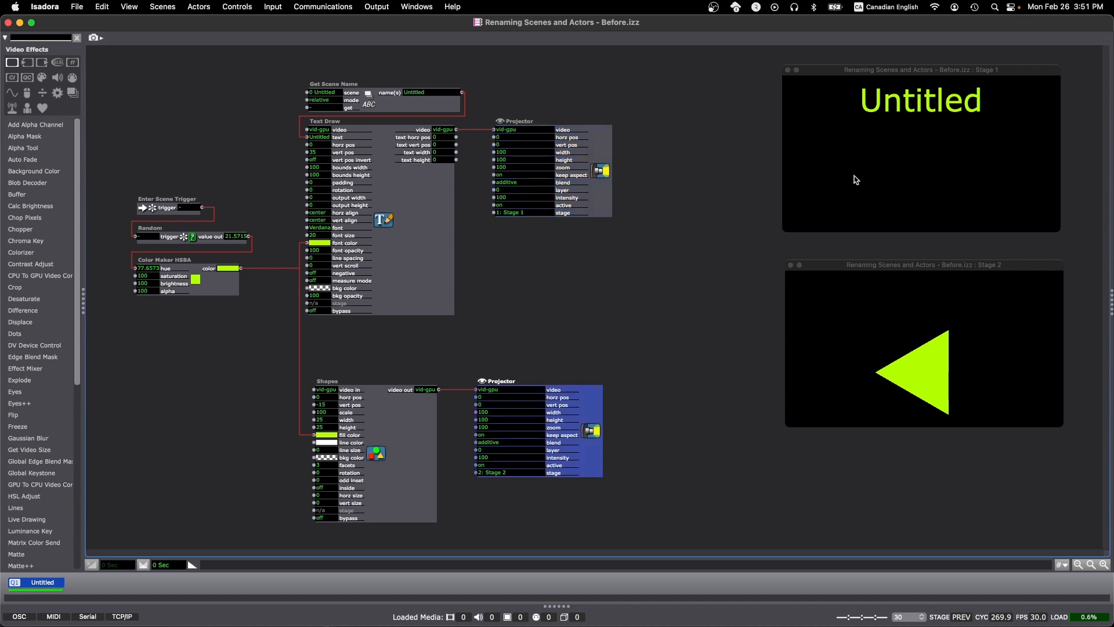
{"action": "left_click", "coordinate": [728, 315]}
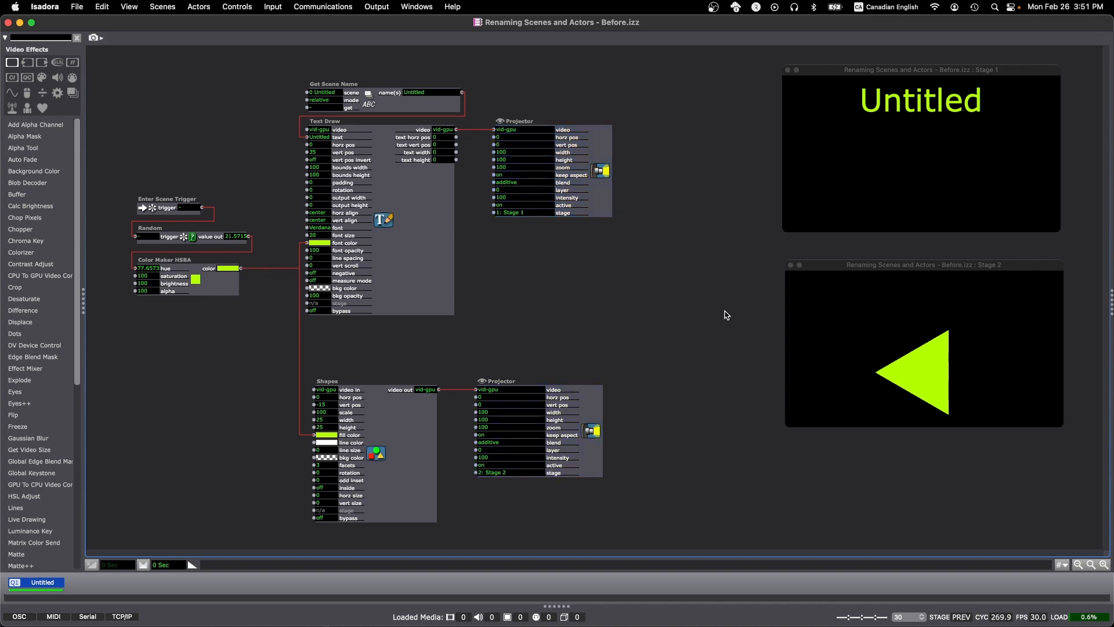
{"action": "left_click", "coordinate": [394, 106]}
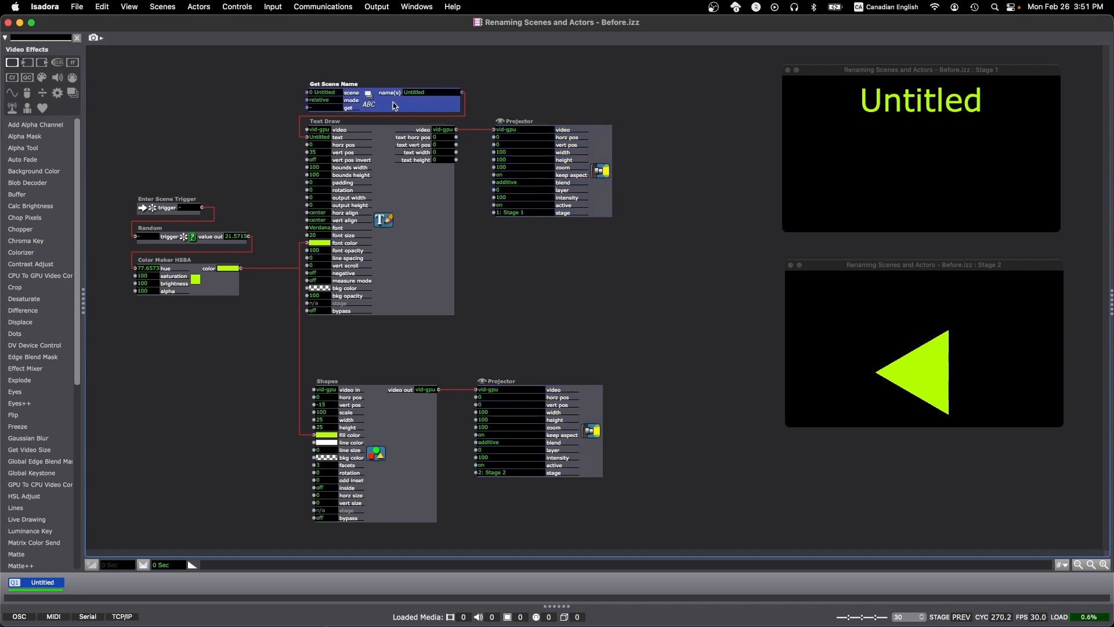
{"action": "left_click", "coordinate": [425, 203]}
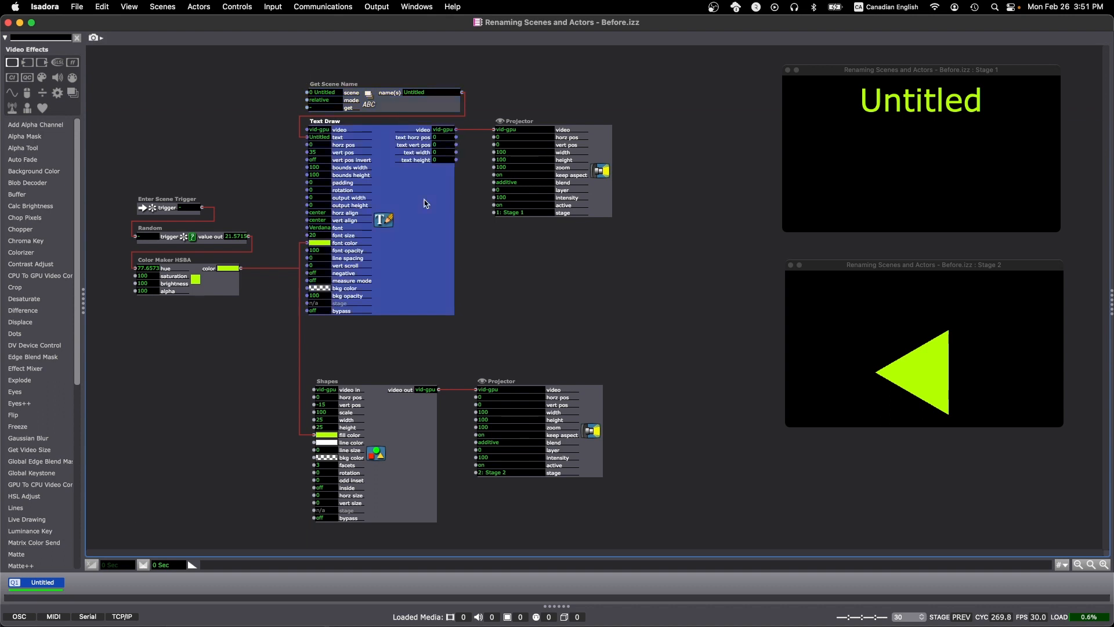
{"action": "left_click", "coordinate": [431, 335]}
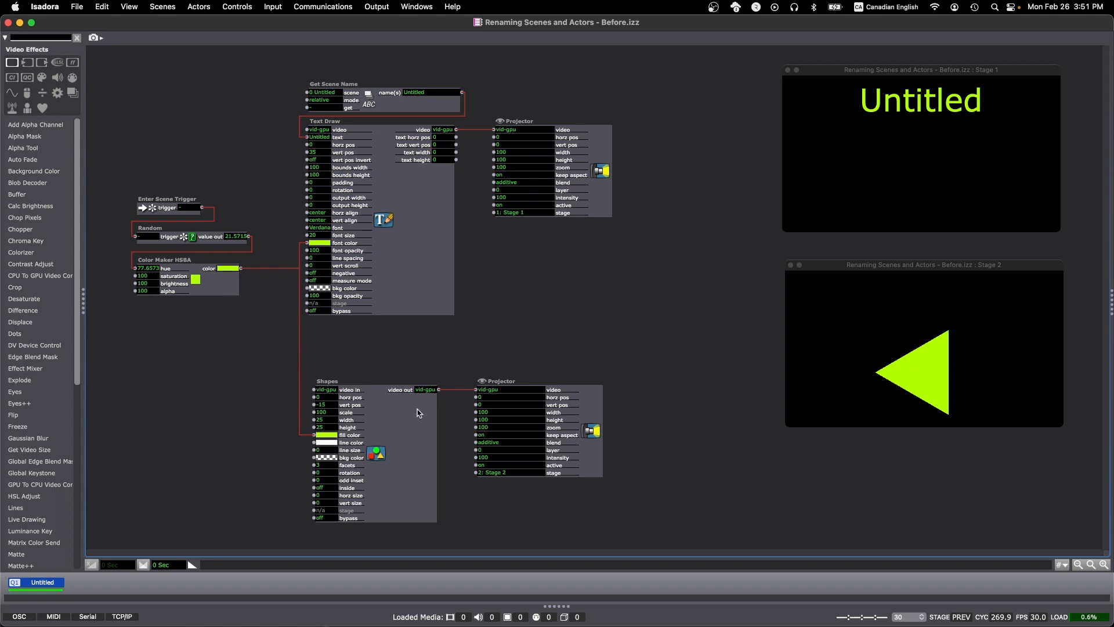
{"action": "left_click", "coordinate": [414, 436]}
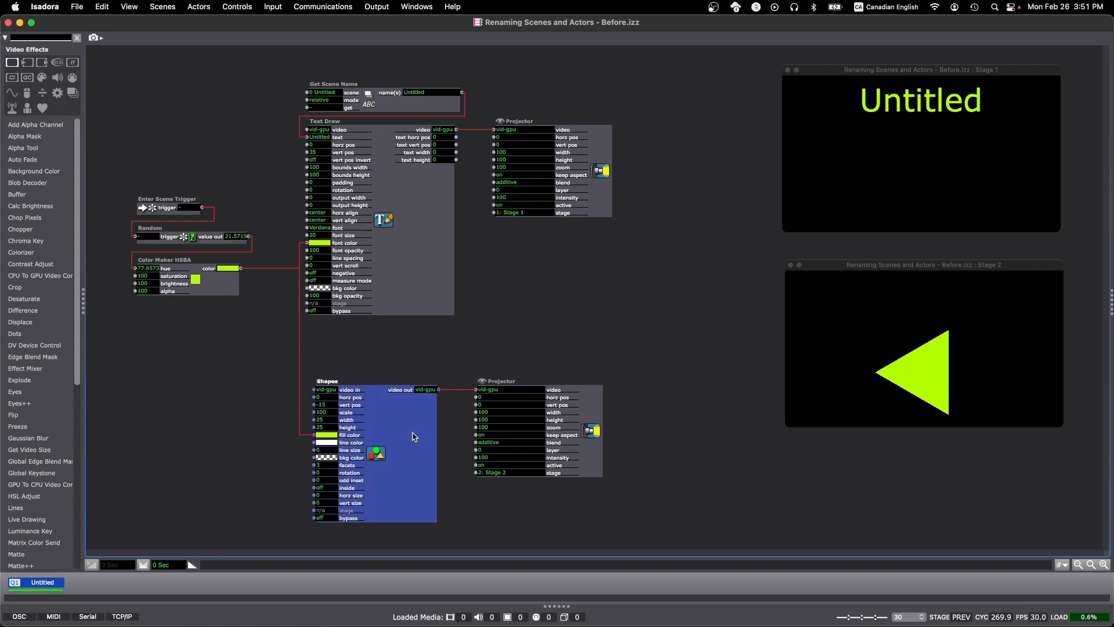
{"action": "left_click", "coordinate": [513, 283]}
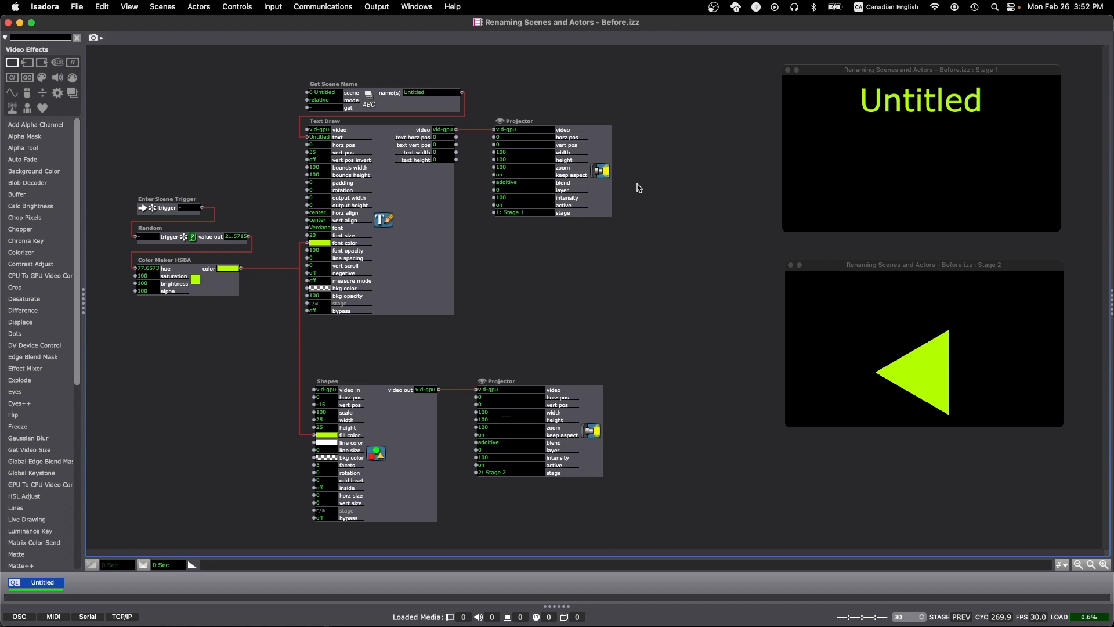
Rename the projector fed by Text Draw as Projector - Text
{"action": "right_click", "coordinate": [604, 192]}
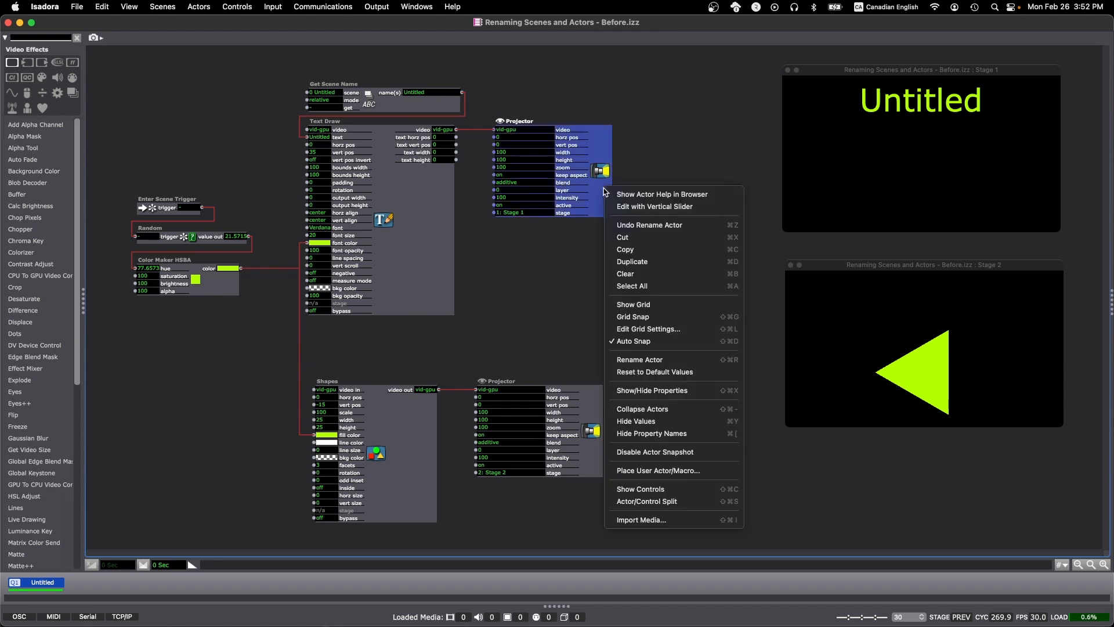
{"action": "left_click", "coordinate": [631, 359]}
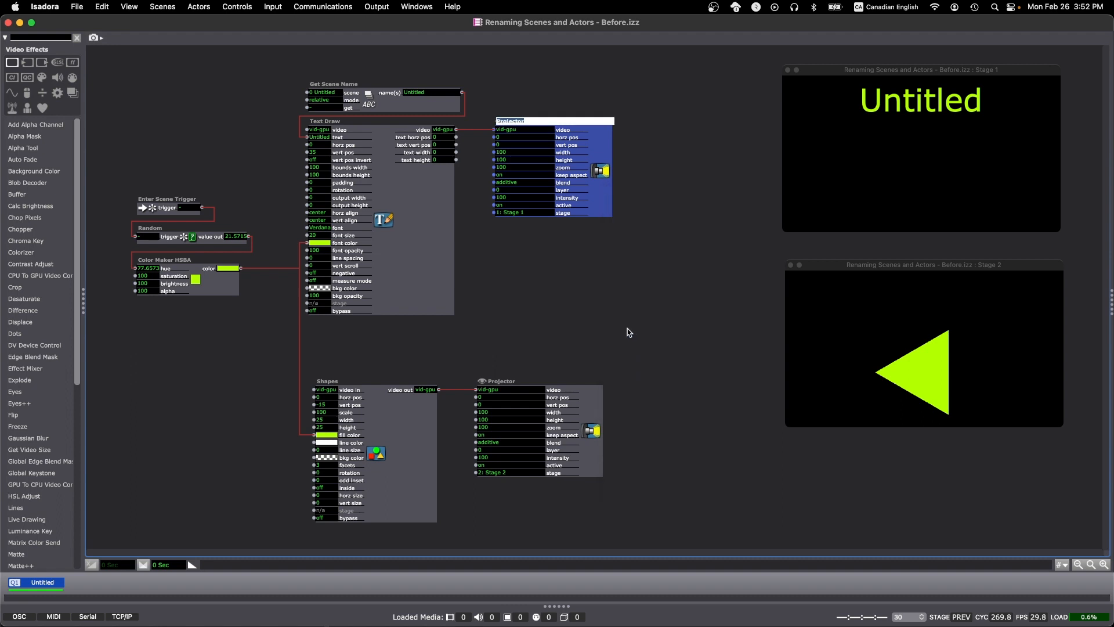
{"action": "key", "text": "Right"}
{"action": "type", "text": "- Text"}
{"action": "key", "text": "Return"}
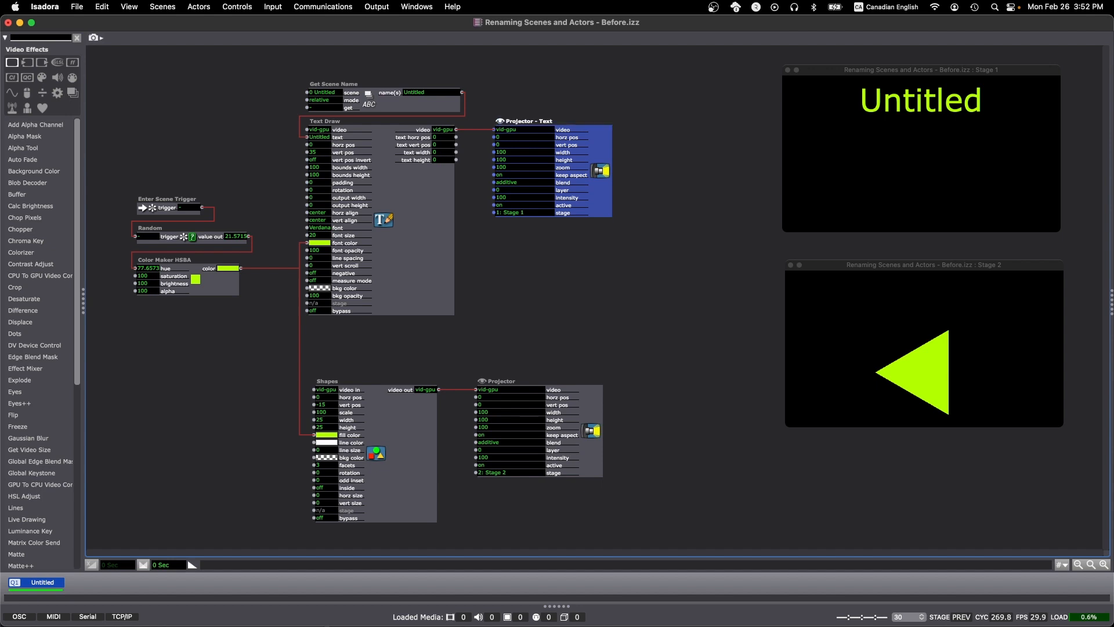
Rename the projector fed by Shapes as Projector - Shapes
{"action": "left_click", "coordinate": [595, 451]}
{"action": "key", "text": "Return"}
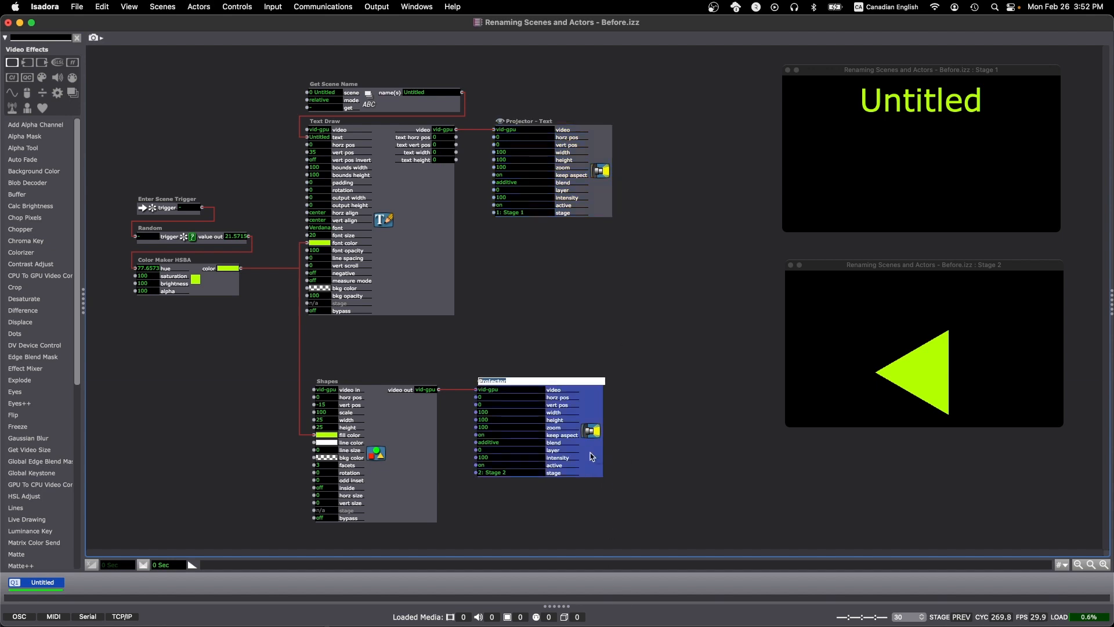
{"action": "key", "text": "Right"}
{"action": "type", "text": "- Shapes"}
{"action": "key", "text": "Return"}
{"action": "left_click", "coordinate": [227, 155]}
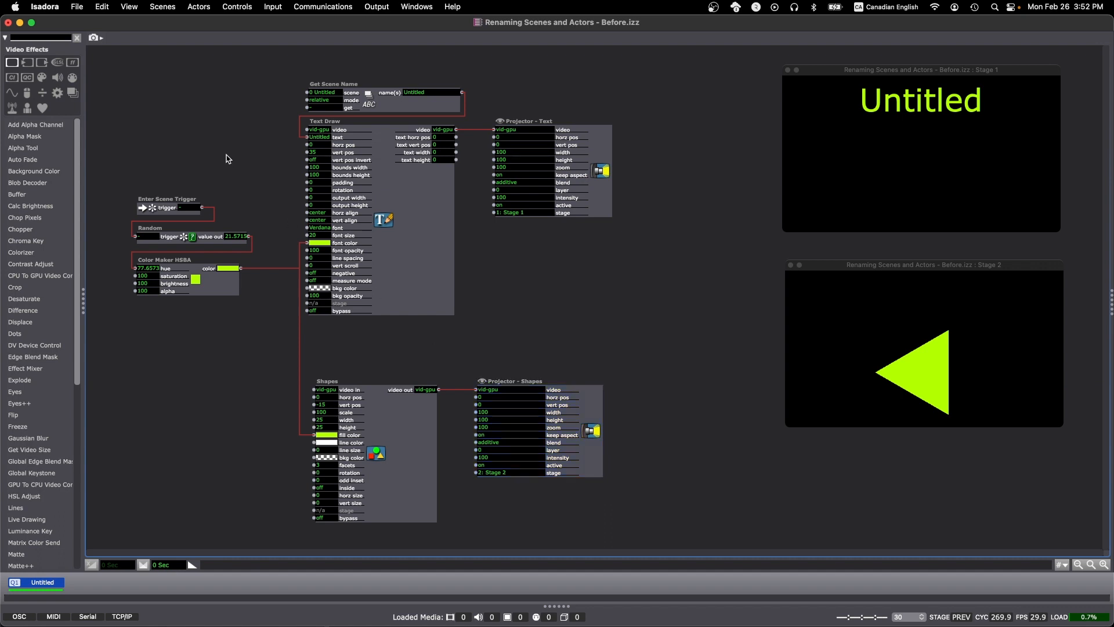
Add a Background backdrop and size it to enclose the Enter Scene Trigger, Random and Color Maker HSBA actors
{"action": "left_click_drag", "start_coordinate": [112, 168], "coordinate": [262, 342]}
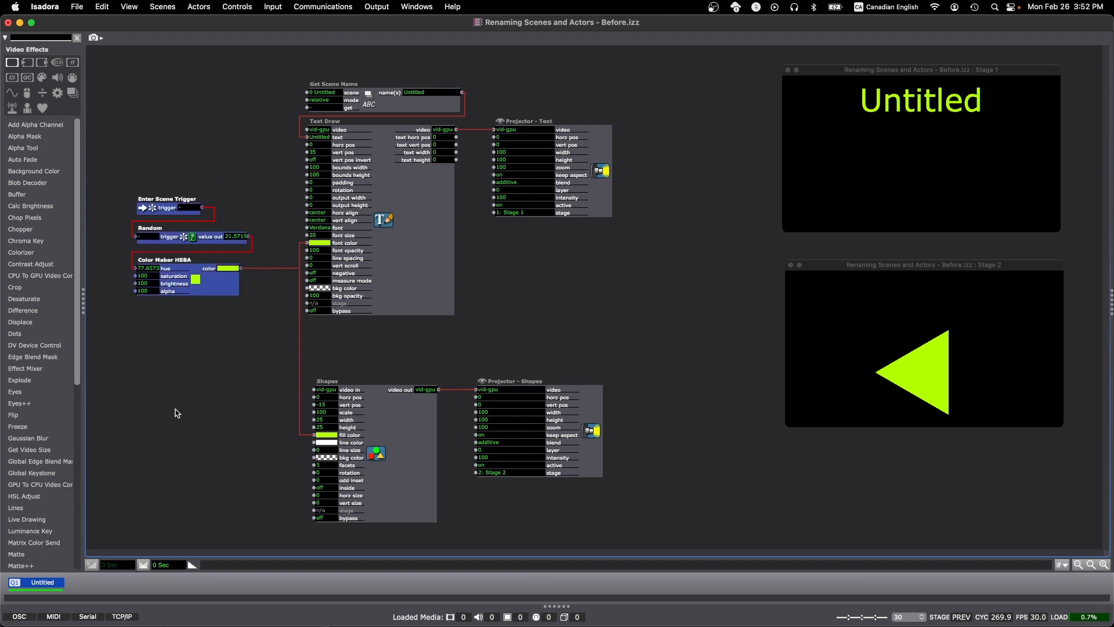
{"action": "left_click", "coordinate": [176, 375]}
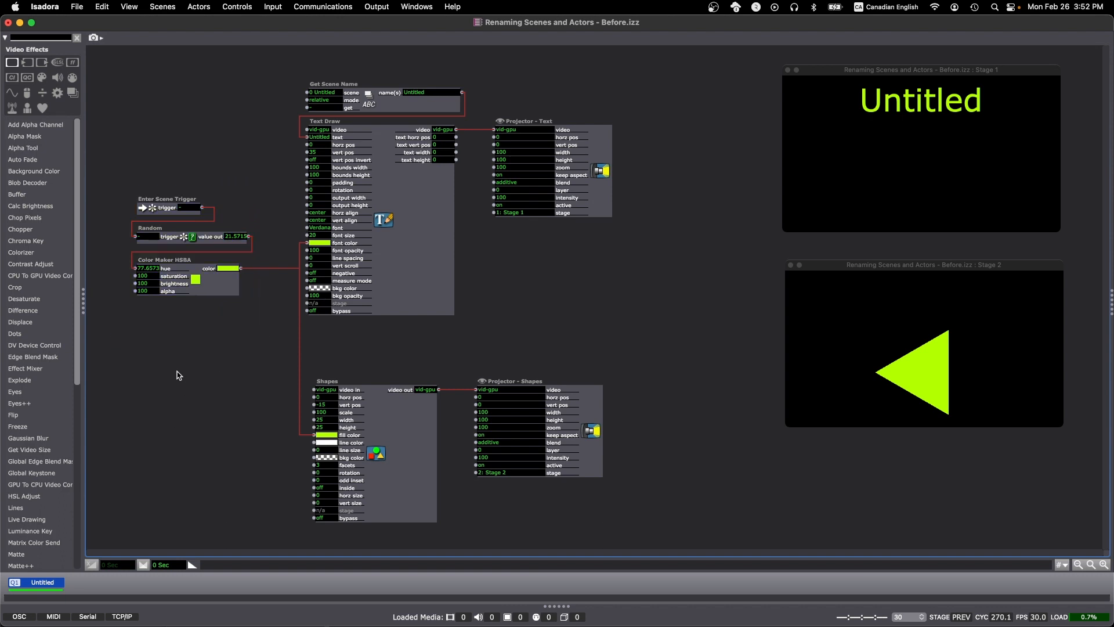
{"action": "double_click", "coordinate": [140, 149]}
{"action": "type", "text": "ba"}
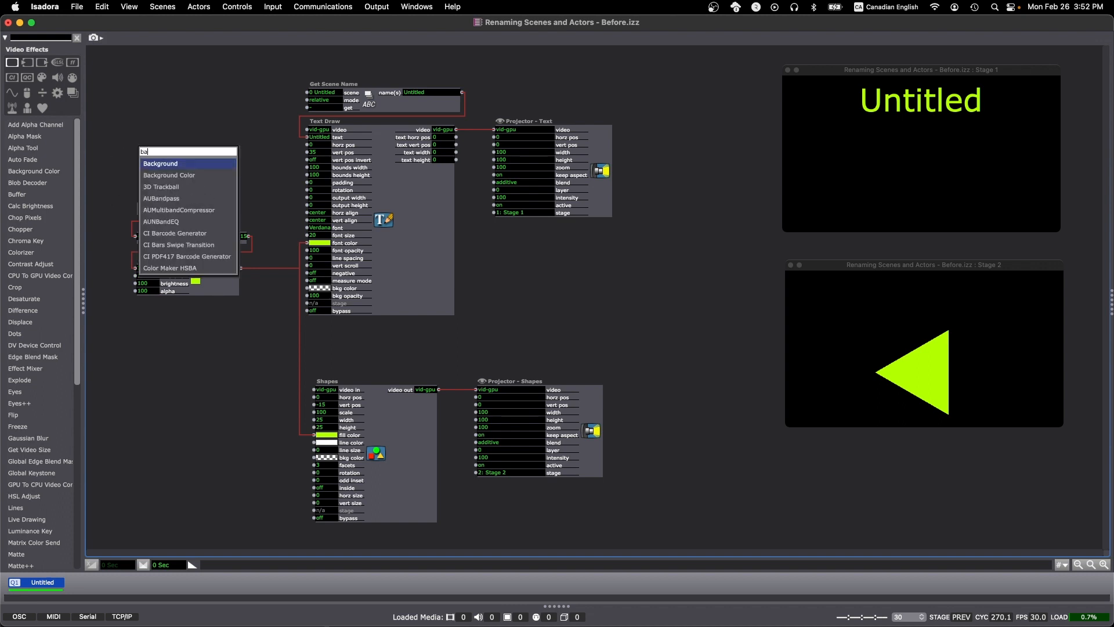
{"action": "type", "text": "ckground"}
{"action": "key", "text": "Return"}
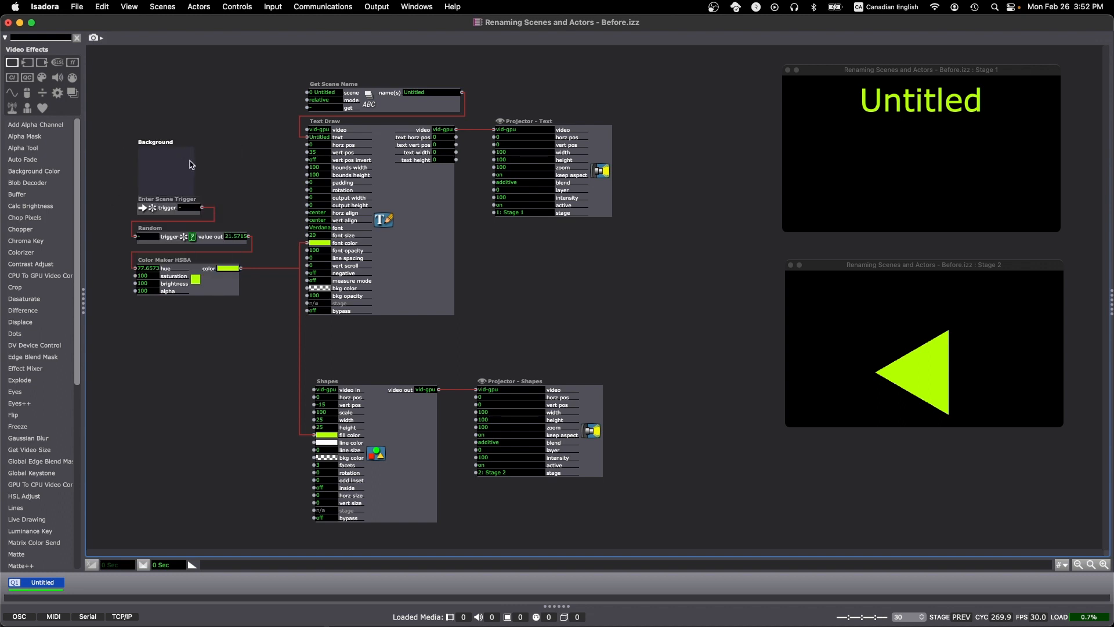
{"action": "left_click_drag", "start_coordinate": [195, 163], "coordinate": [246, 316]}
{"action": "left_click_drag", "start_coordinate": [160, 148], "coordinate": [148, 189]}
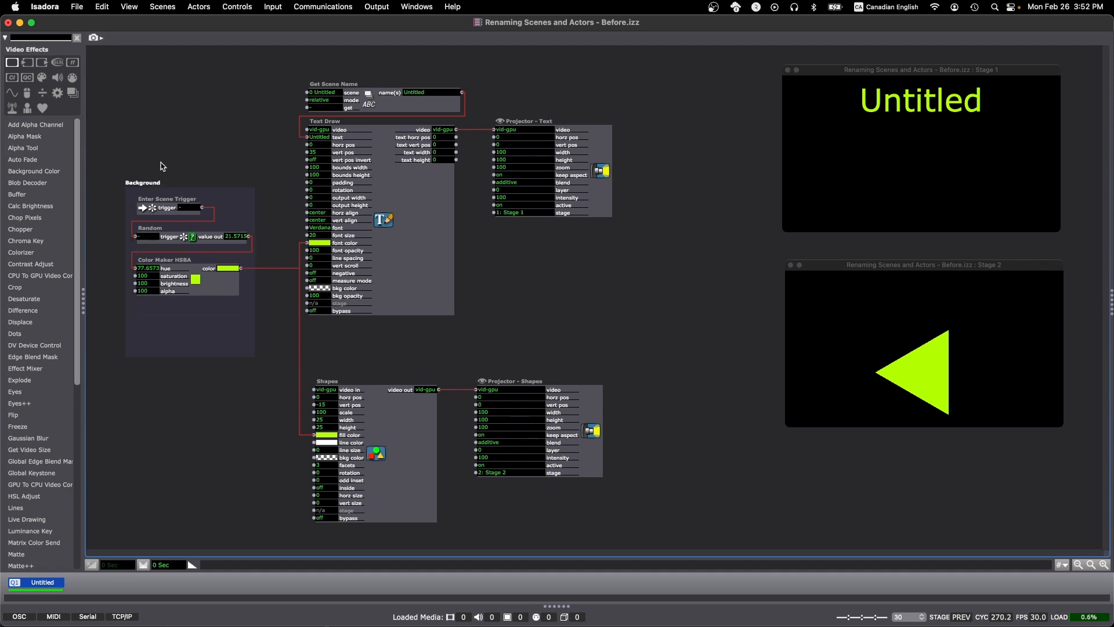
Title the backdrop Make Random Color
{"action": "key", "text": "Return"}
{"action": "type", "text": "Make Ra"}
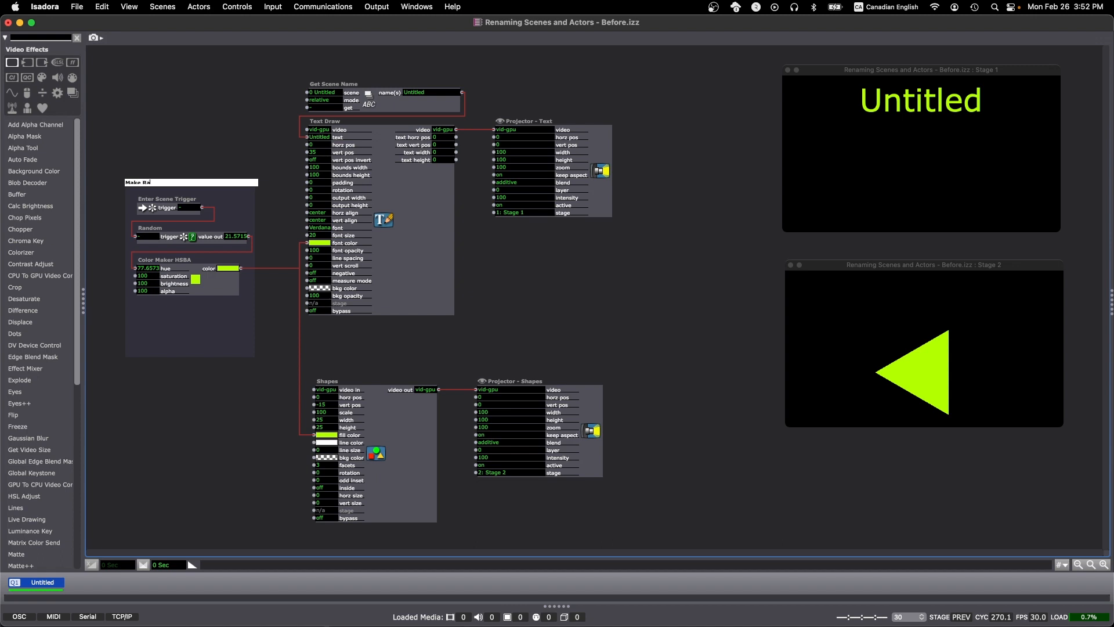
{"action": "type", "text": "ndom Color"}
{"action": "key", "text": "Return"}
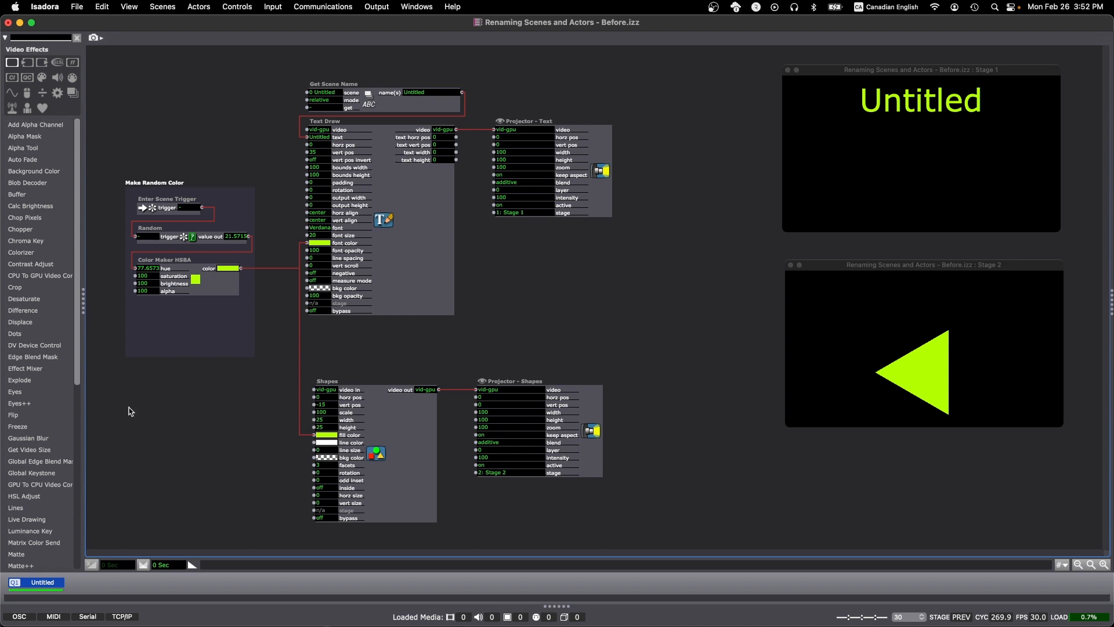
Add a Comment actor inside the backdrop below Color Maker HSBA and widen it
{"action": "double_click", "coordinate": [137, 378]}
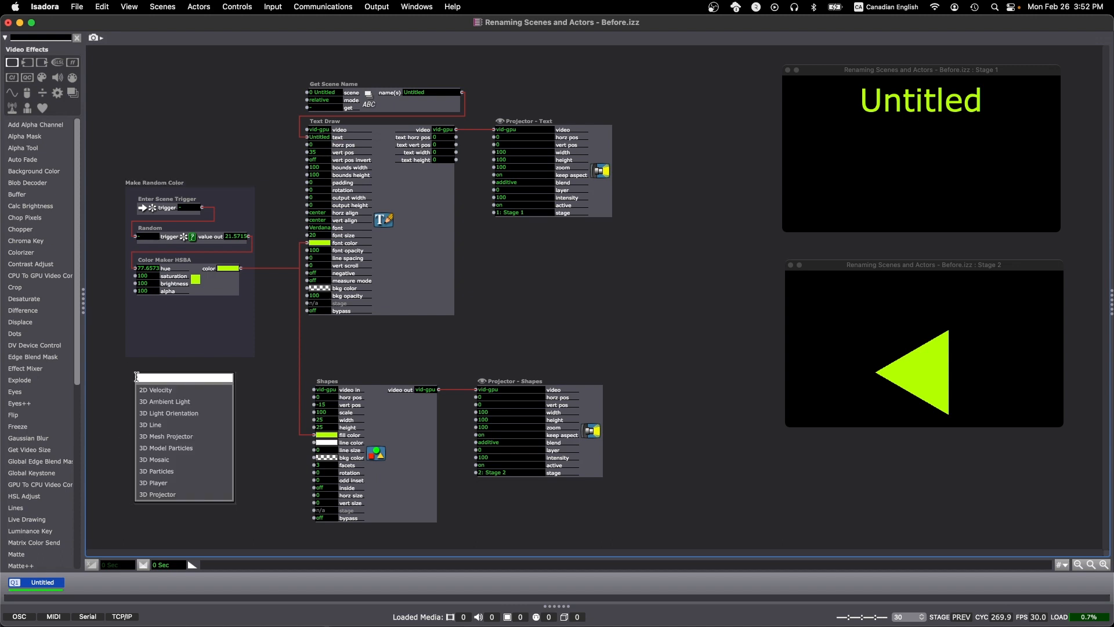
{"action": "type", "text": "comme"}
{"action": "key", "text": "Return"}
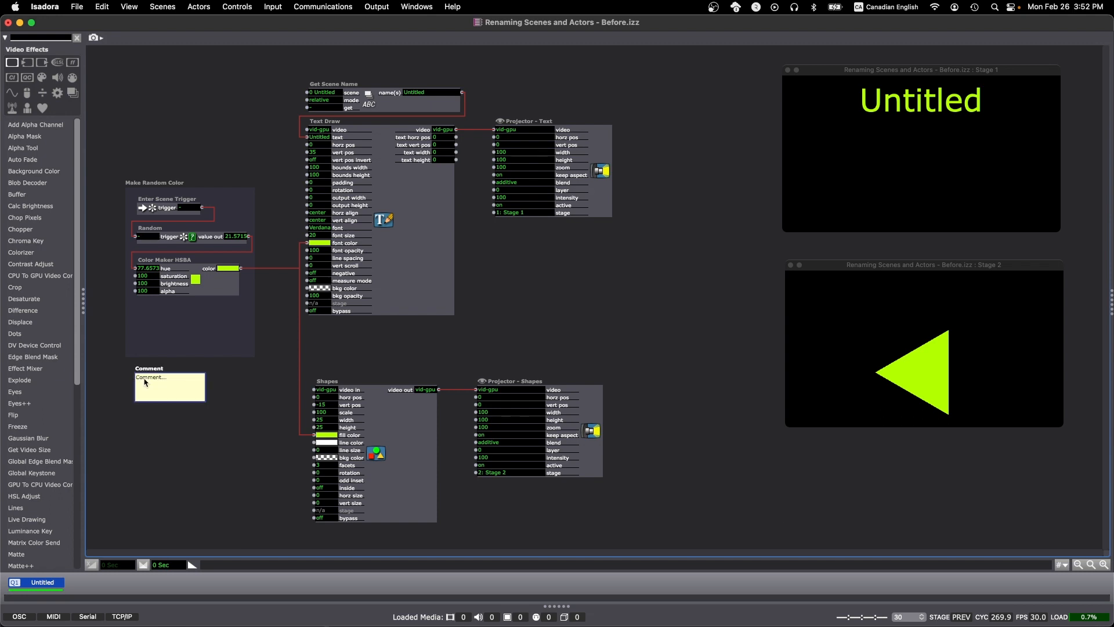
{"action": "left_click_drag", "start_coordinate": [148, 373], "coordinate": [149, 306]}
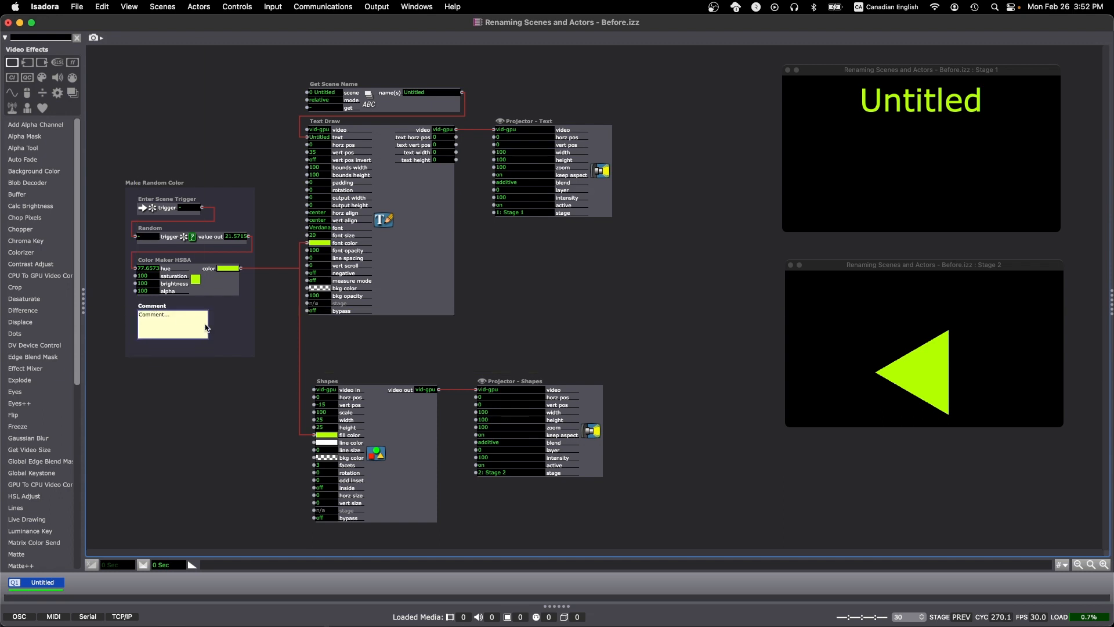
{"action": "left_click_drag", "start_coordinate": [207, 326], "coordinate": [246, 326]}
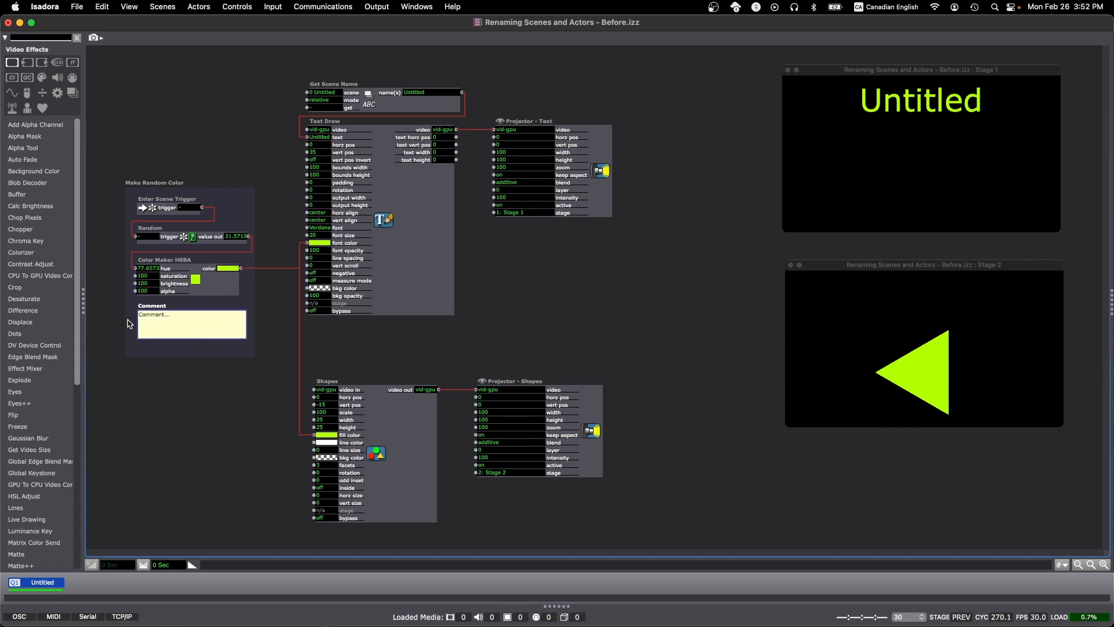
Write the comment 'when entering scene makes random number to make random color for text and shape'
{"action": "double_click", "coordinate": [160, 320]}
{"action": "type", "text": "when entering scene makes random number to make random color for text"}
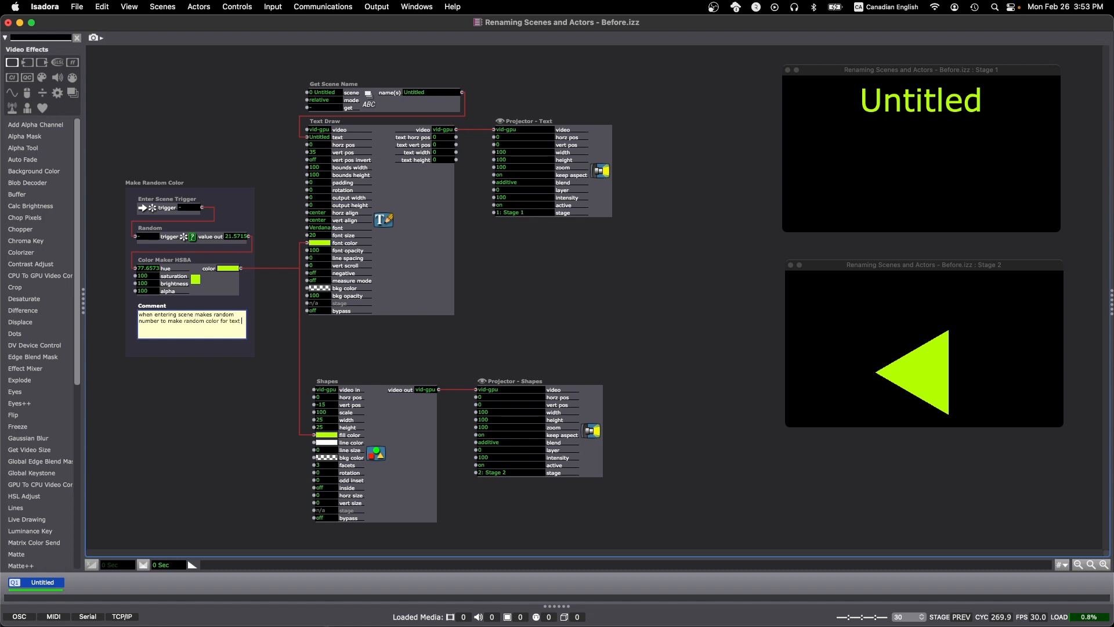
{"action": "type", "text": " and shape"}
Copy the backdrop to enclose Get Scene Name, Text Draw and the text projector
{"action": "left_click_drag", "start_coordinate": [168, 183], "coordinate": [629, 84]}
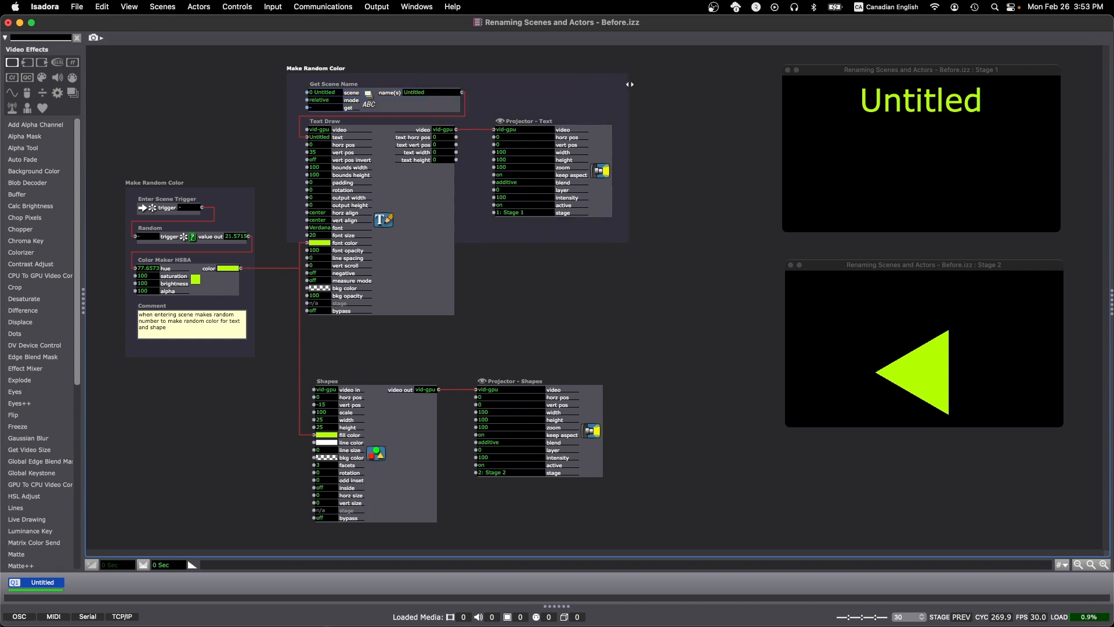
{"action": "left_click_drag", "start_coordinate": [539, 243], "coordinate": [531, 338]}
Duplicate that backdrop and move it around the Shapes actor and its projector
{"action": "key", "text": "super+d"}
{"action": "left_click_drag", "start_coordinate": [336, 76], "coordinate": [328, 362]}
{"action": "scroll", "coordinate": [350, 348], "scroll_direction": "down", "scroll_amount": 3}
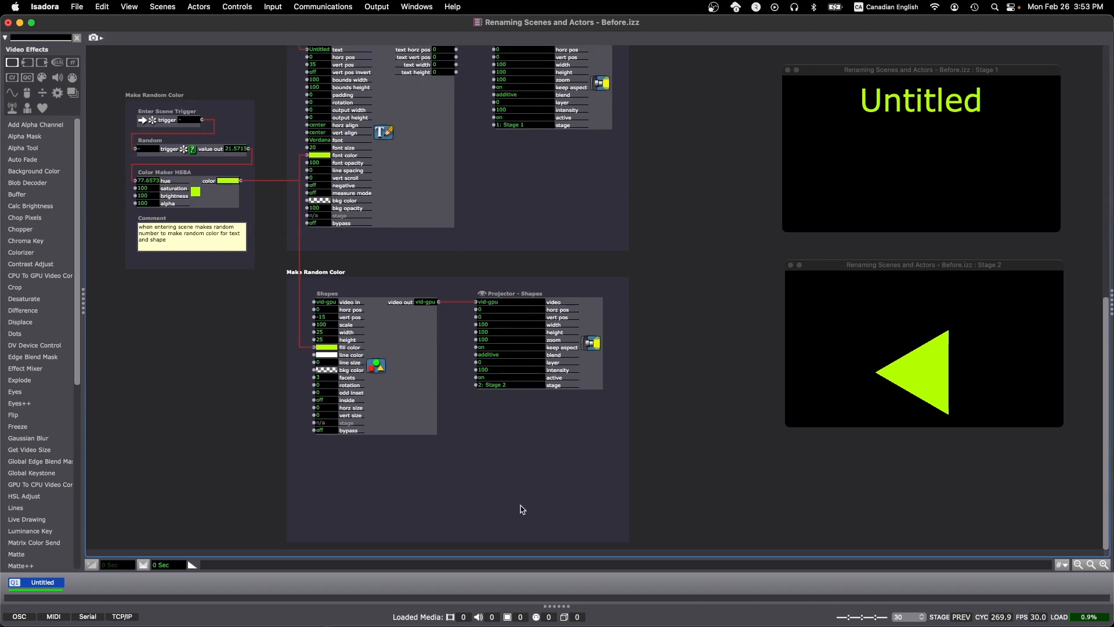
{"action": "scroll", "coordinate": [524, 462], "scroll_direction": "up", "scroll_amount": 3}
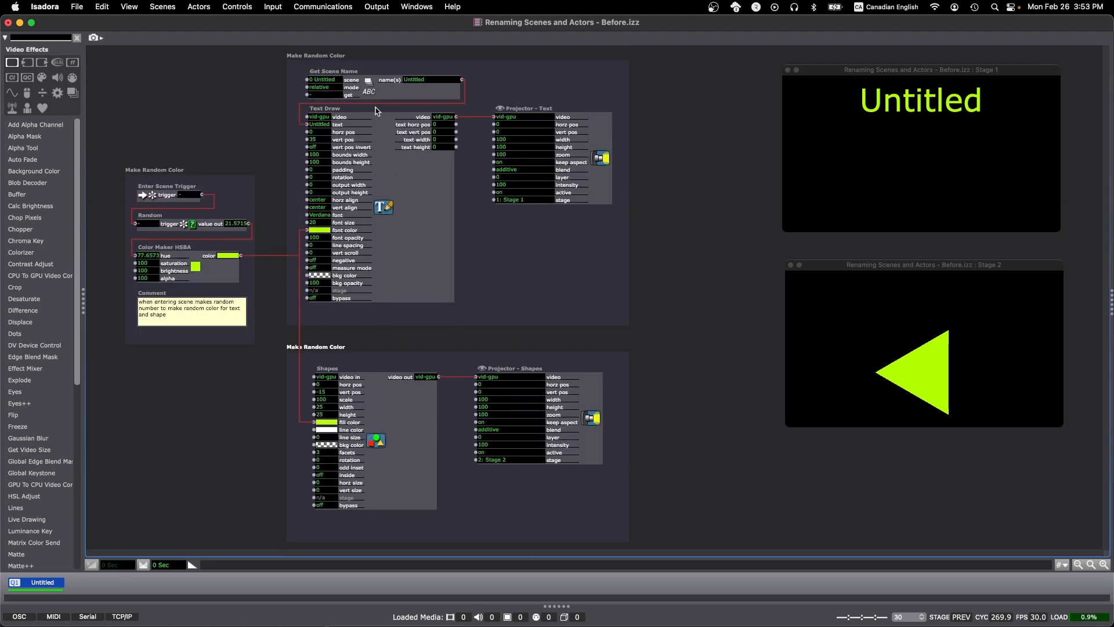
Title the text group's backdrop Stage 1 - Text
{"action": "double_click", "coordinate": [332, 55]}
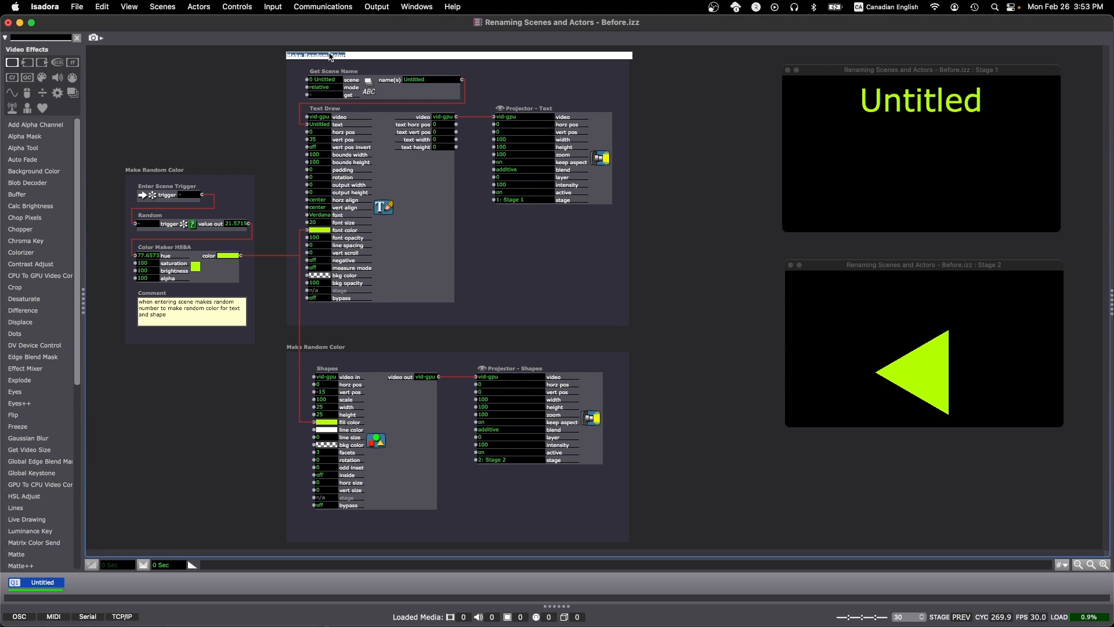
{"action": "type", "text": "Stage 1 - Text"}
{"action": "key", "text": "Return"}
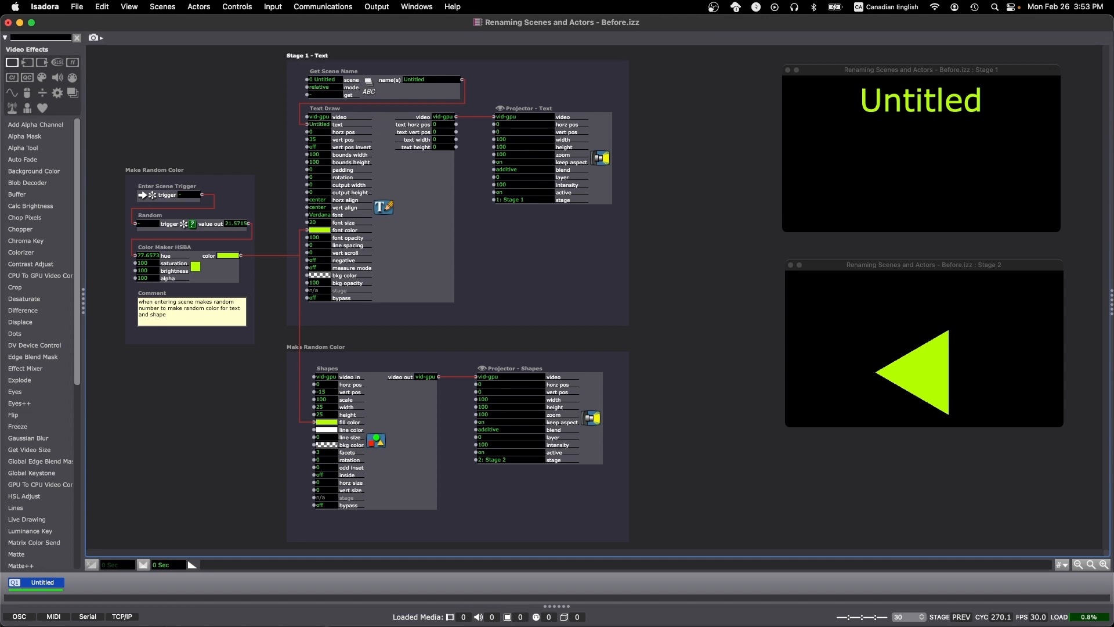
Title the shapes group's backdrop Stage 2 - Shapes
{"action": "double_click", "coordinate": [331, 347]}
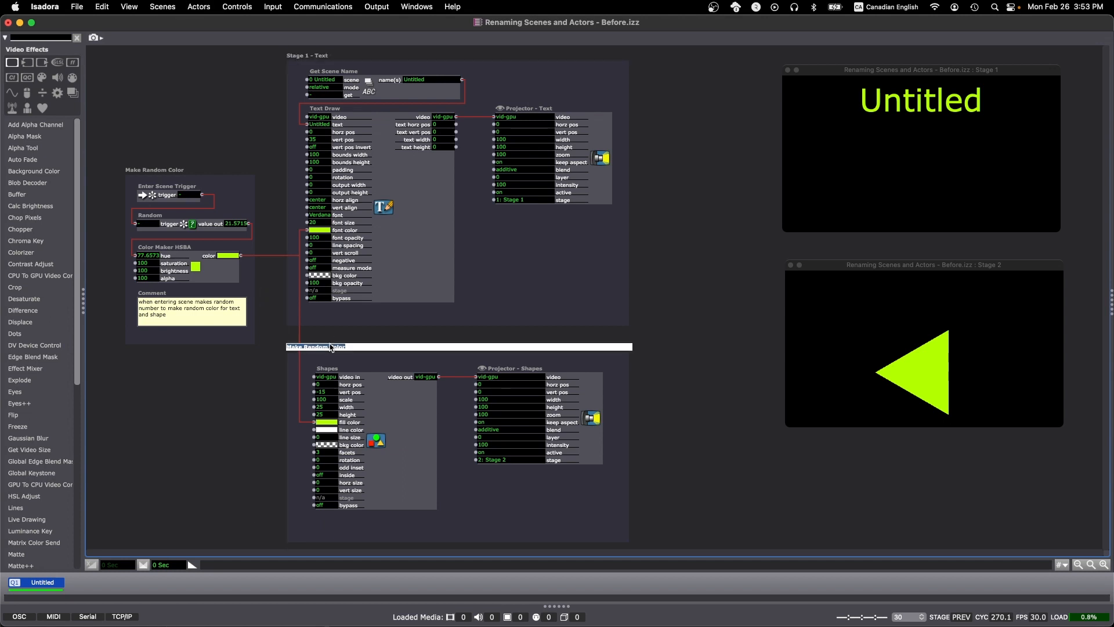
{"action": "type", "text": "Stage 2 - Shapes"}
{"action": "key", "text": "Return"}
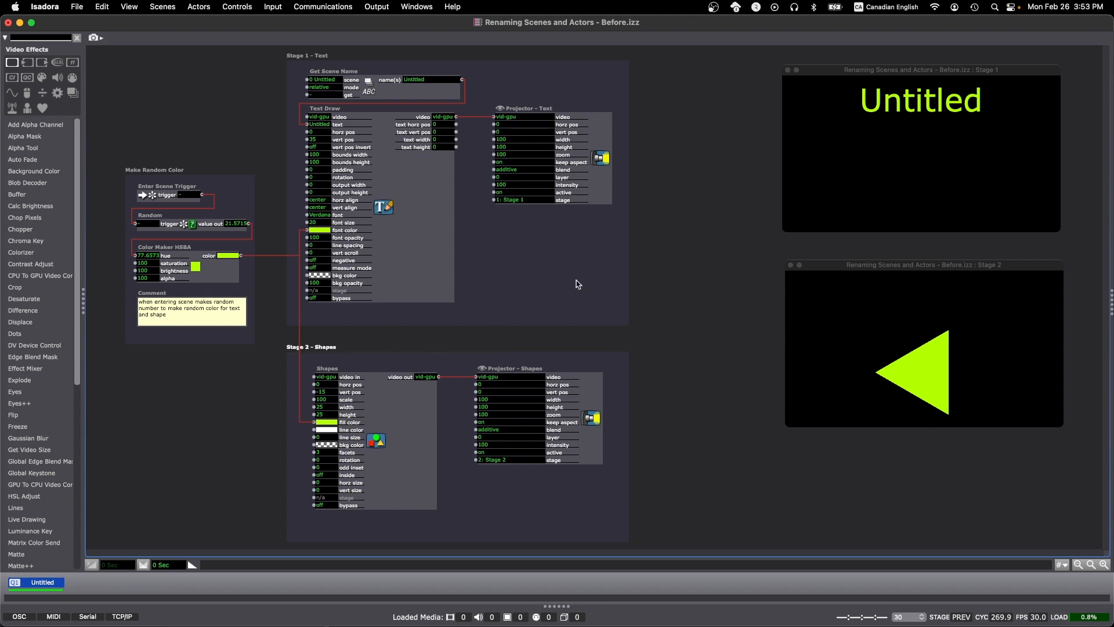
Rename the scene as Triangle
{"action": "left_click", "coordinate": [747, 237]}
{"action": "double_click", "coordinate": [43, 584]}
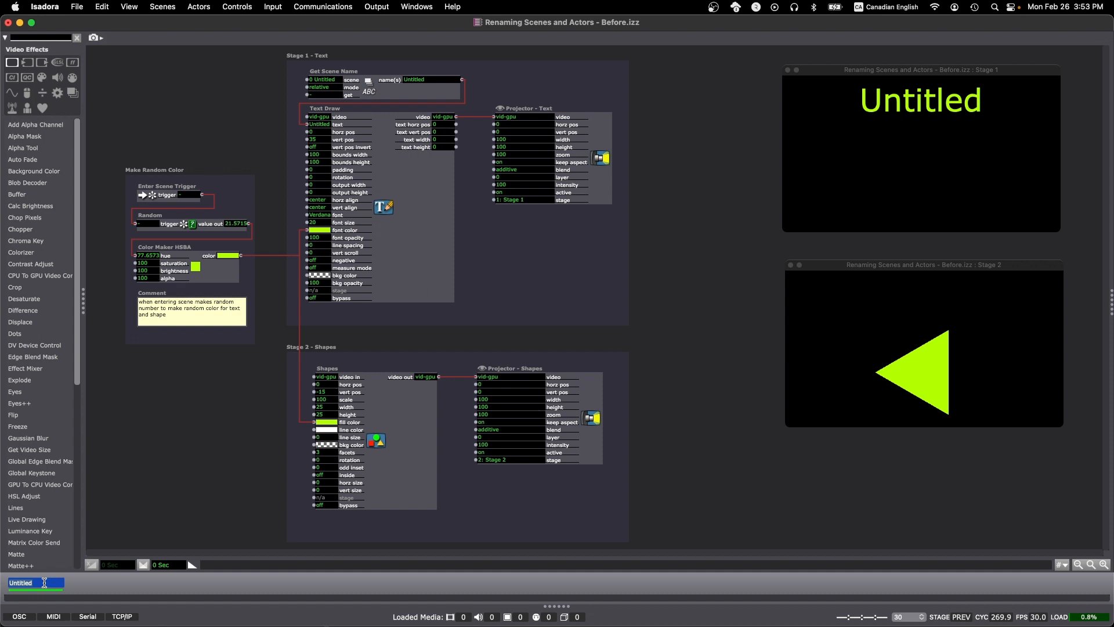
{"action": "type", "text": "Triangle"}
{"action": "key", "text": "Return"}
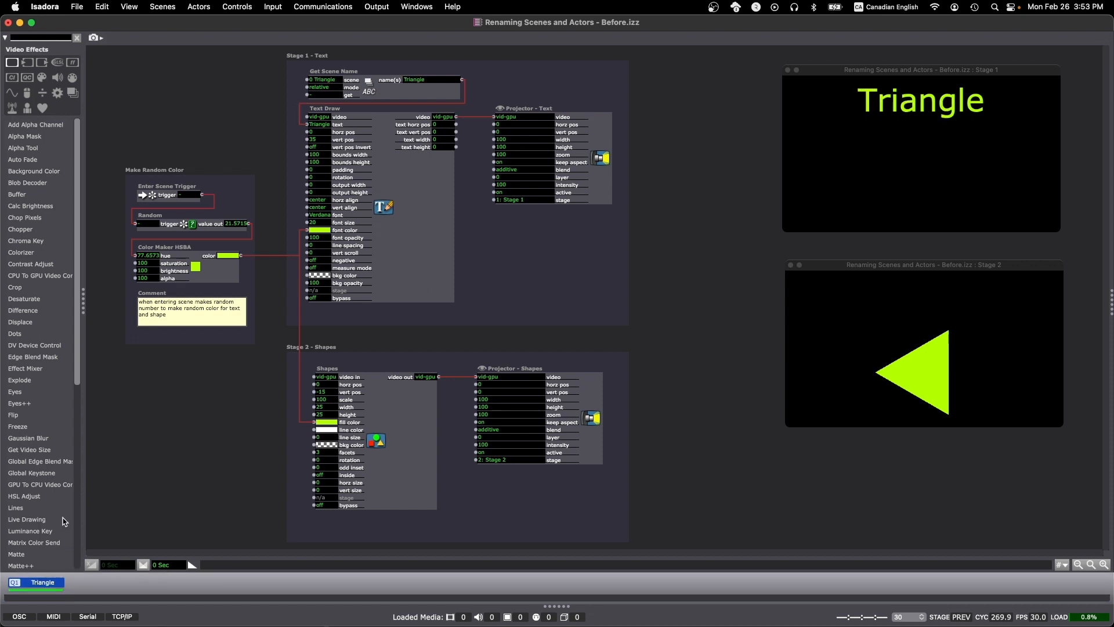
Duplicate the scene and set the Shapes actor's facets to 4
{"action": "key", "text": "super+d"}
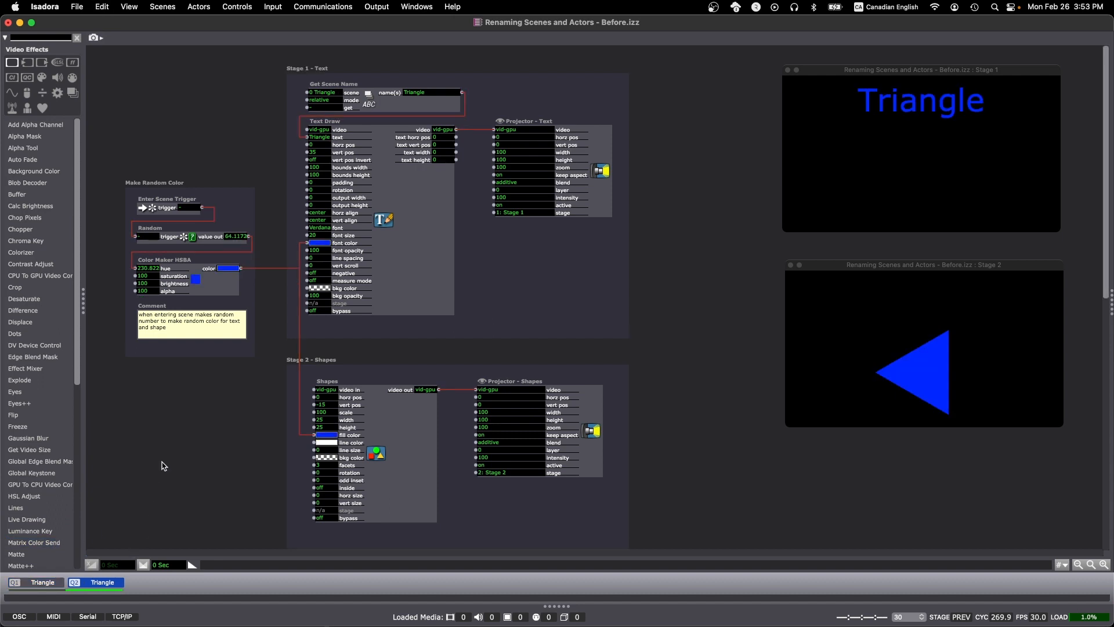
{"action": "left_click", "coordinate": [319, 465]}
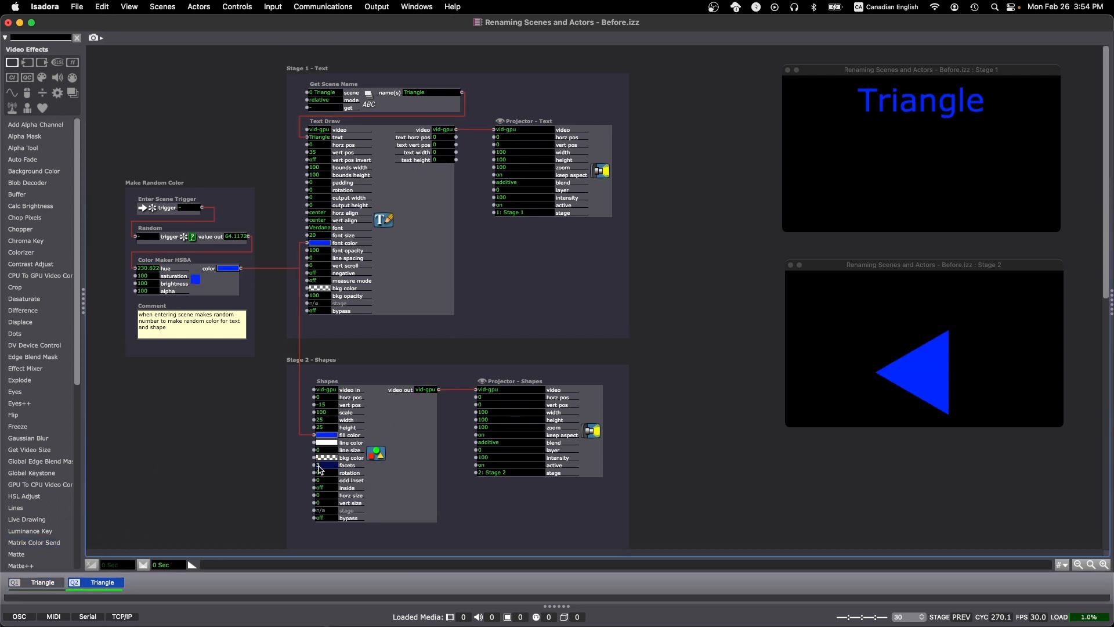
{"action": "type", "text": "4"}
{"action": "key", "text": "Return"}
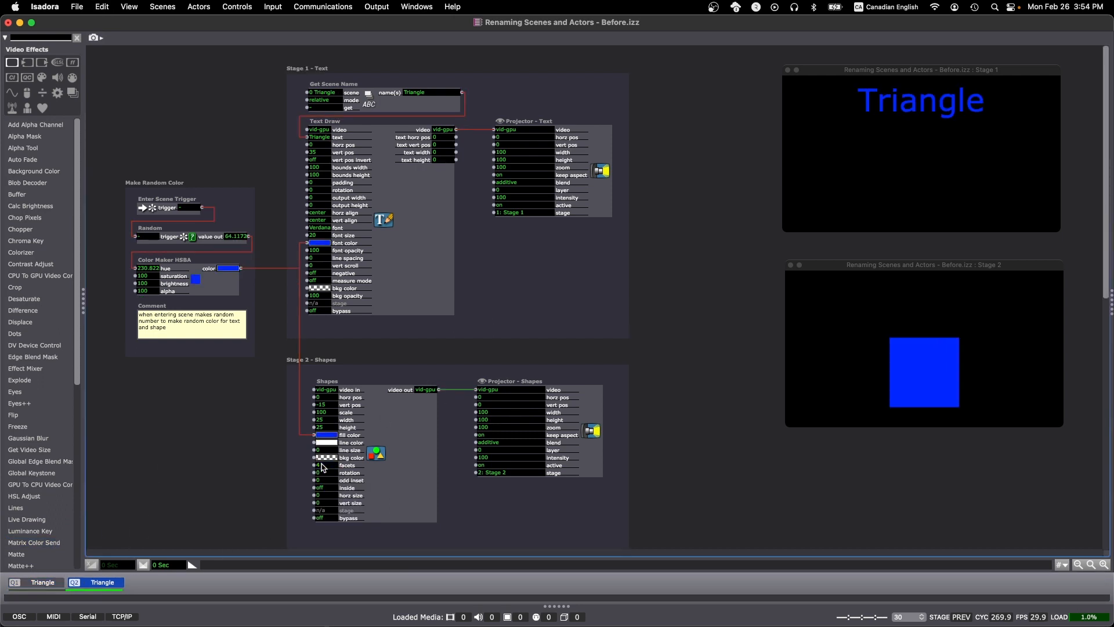
Rename the duplicated scene as Square
{"action": "double_click", "coordinate": [122, 582]}
{"action": "type", "text": "Squa"}
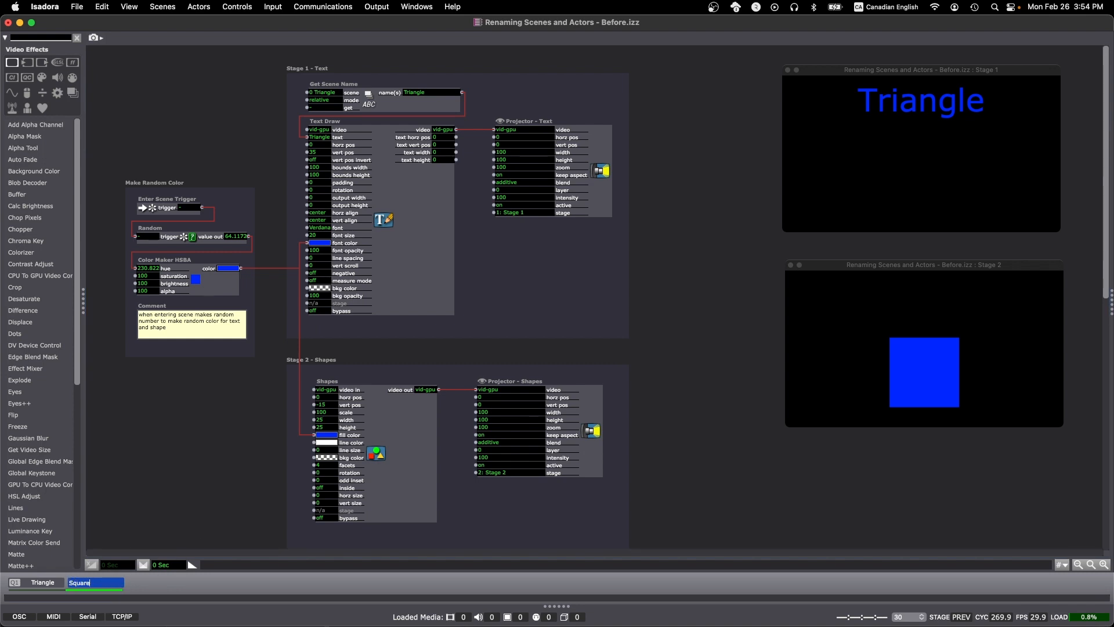
{"action": "type", "text": "re"}
{"action": "key", "text": "Return"}
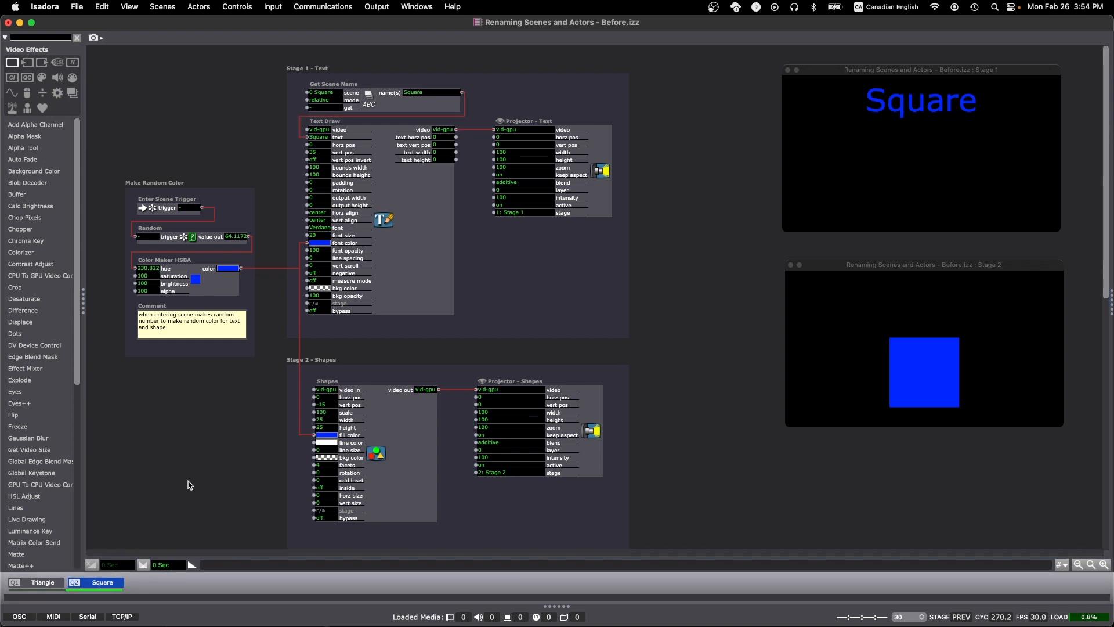
Duplicate the Square scene and change the Shapes actor's facets to draw an octagon
{"action": "key", "text": "super+d"}
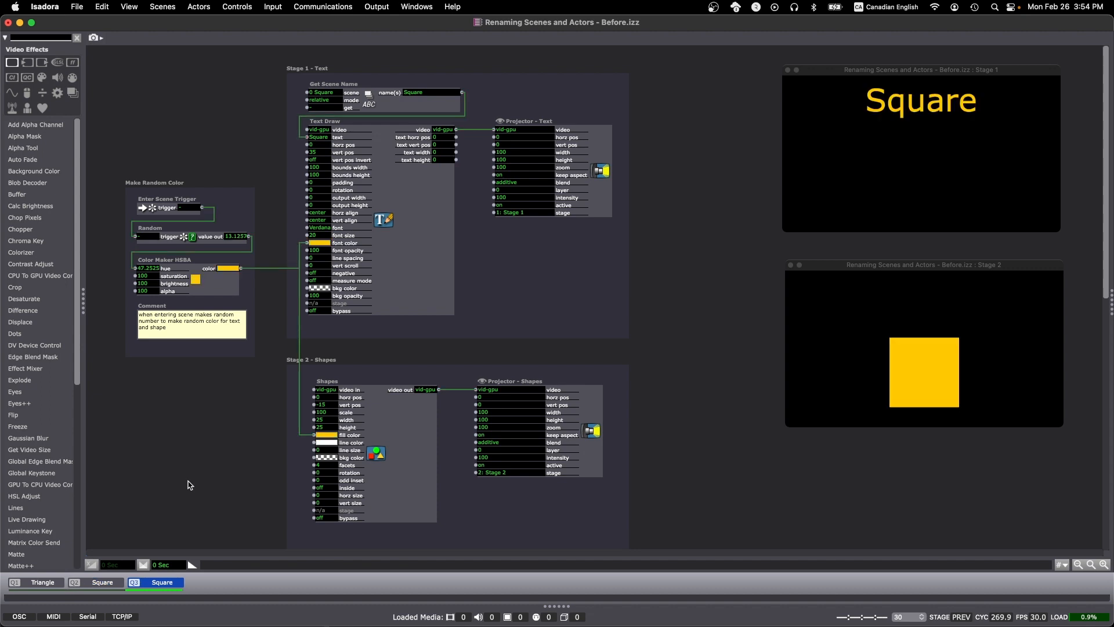
{"action": "left_click", "coordinate": [329, 465]}
{"action": "key", "text": "Return"}
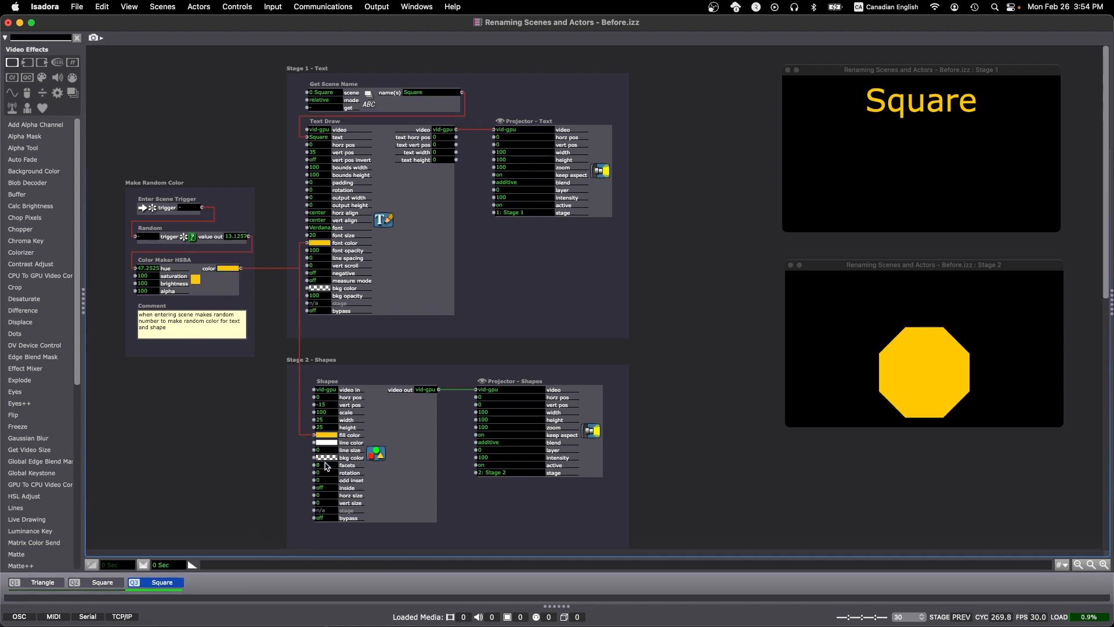
Rename the new scene as Octogon
{"action": "double_click", "coordinate": [168, 582]}
{"action": "type", "text": "Octogon"}
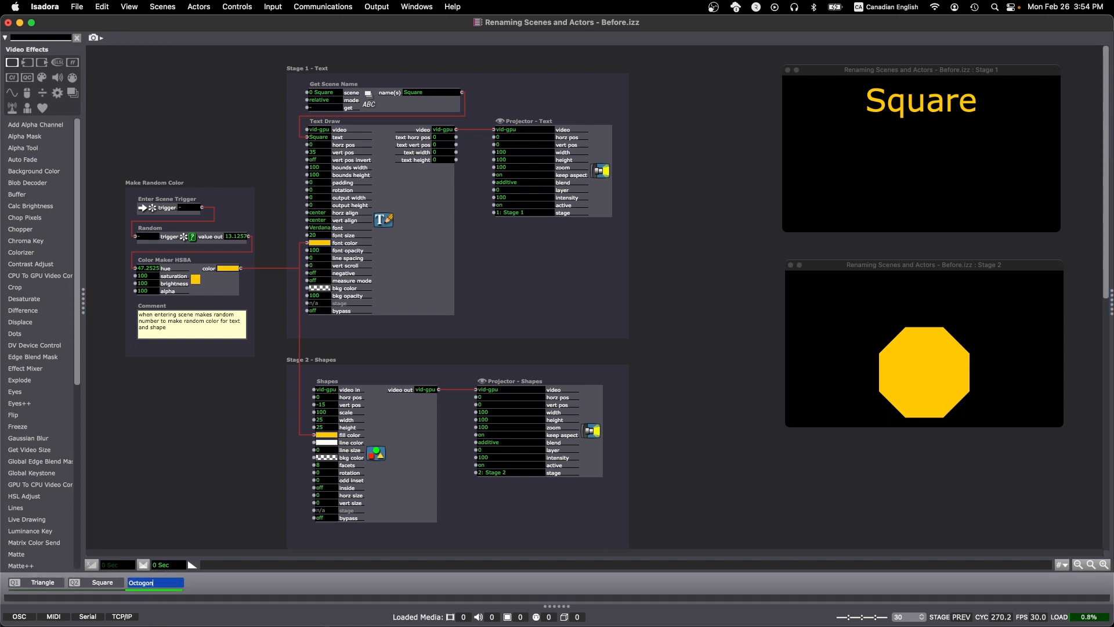
{"action": "key", "text": "Return"}
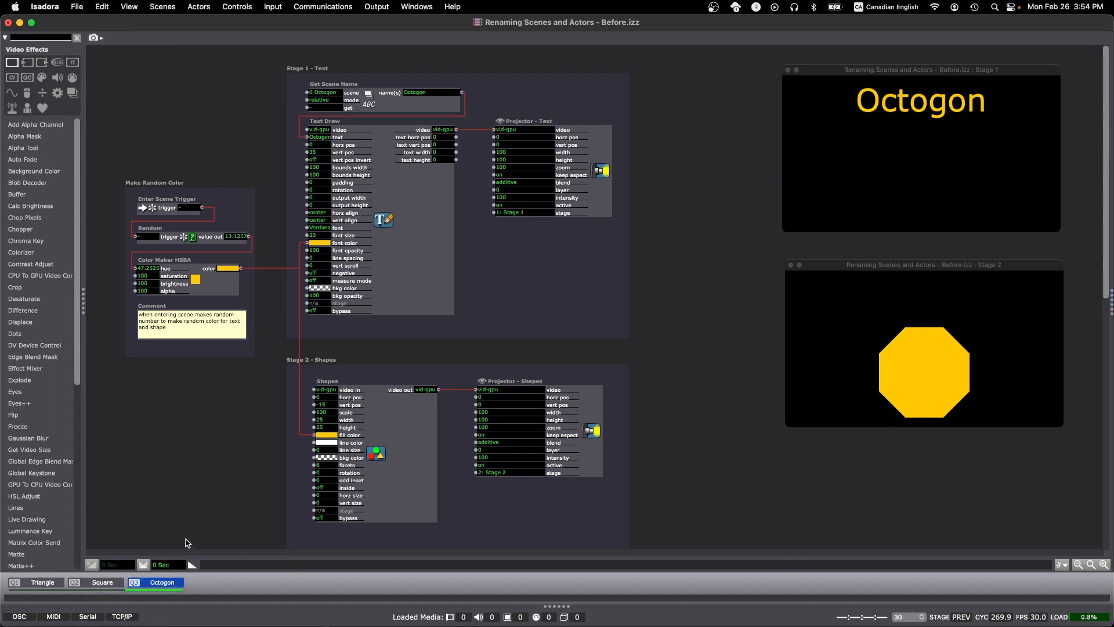
Switch through the Triangle, Square and Octogon scenes to check each shape and its scene-name text
{"action": "left_click", "coordinate": [51, 582]}
{"action": "left_click", "coordinate": [103, 582]}
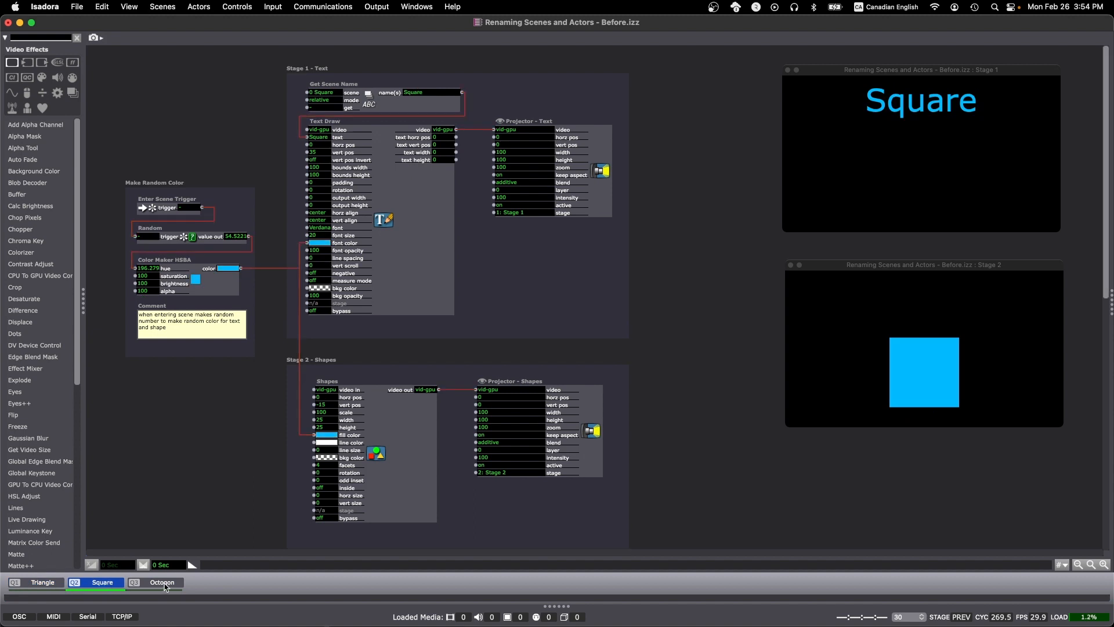
{"action": "left_click", "coordinate": [162, 582]}
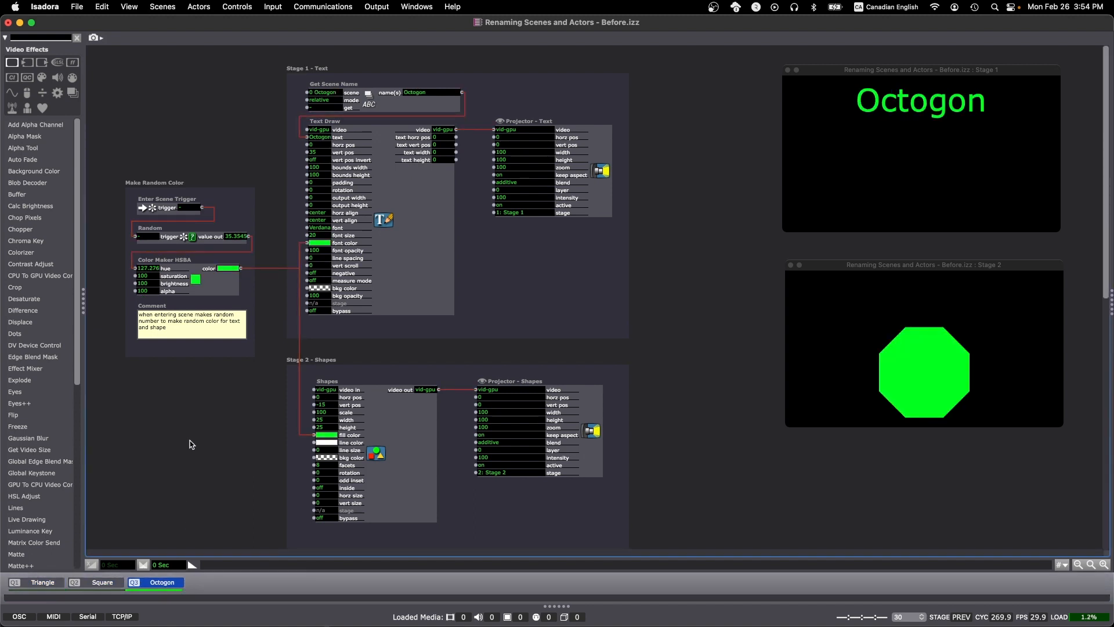
Open the Stage Setup window and rename Stage 1 as Text
{"action": "left_click", "coordinate": [377, 6]}
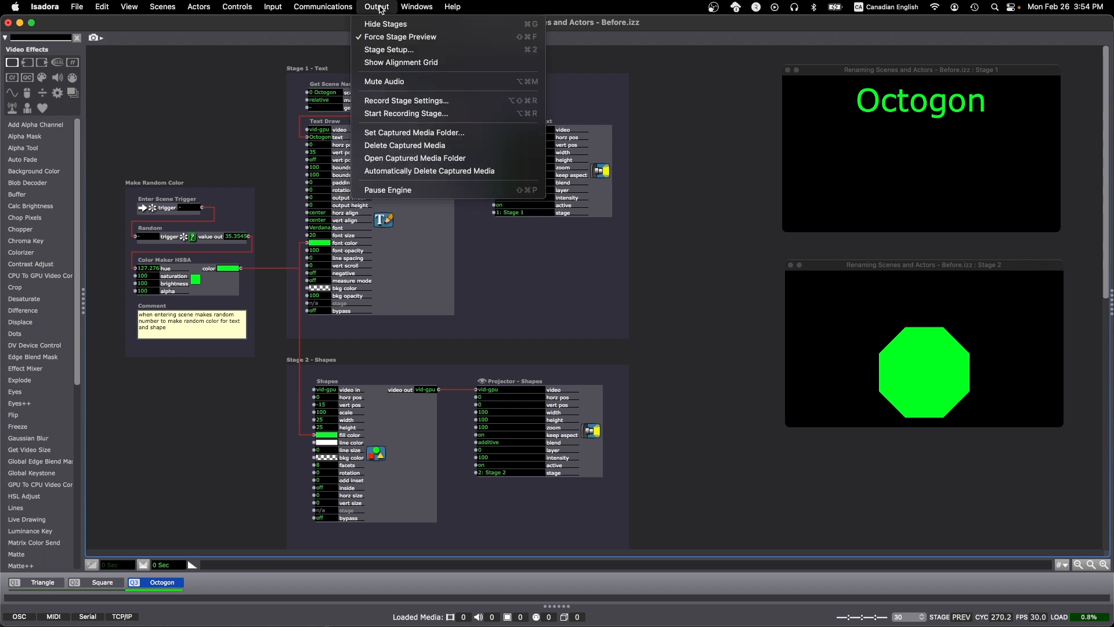
{"action": "left_click", "coordinate": [376, 51]}
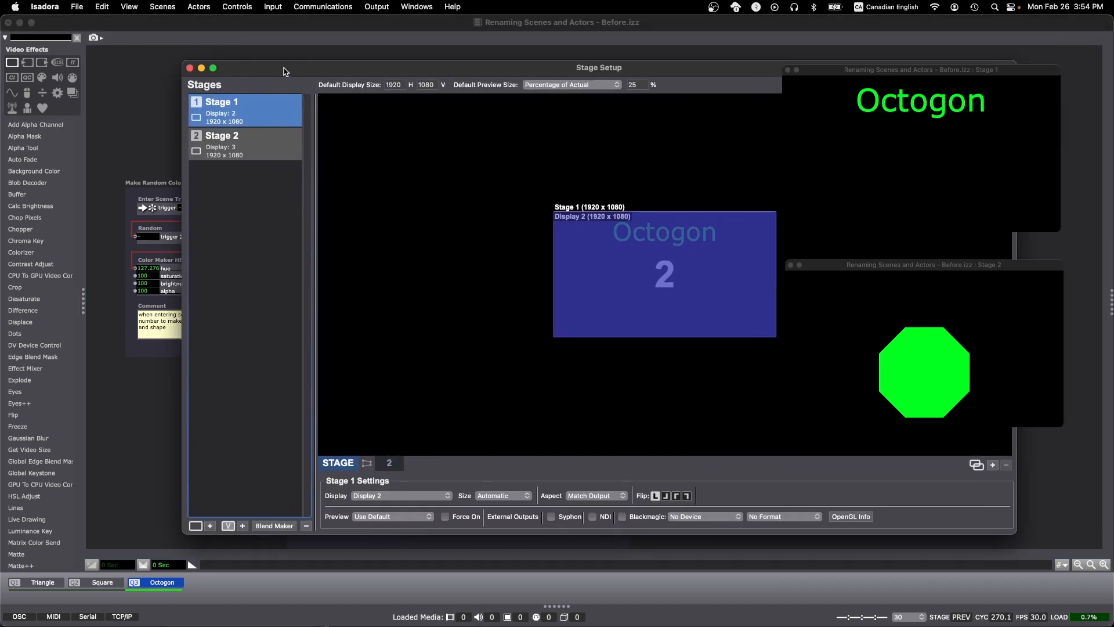
{"action": "left_click_drag", "start_coordinate": [284, 71], "coordinate": [254, 72]}
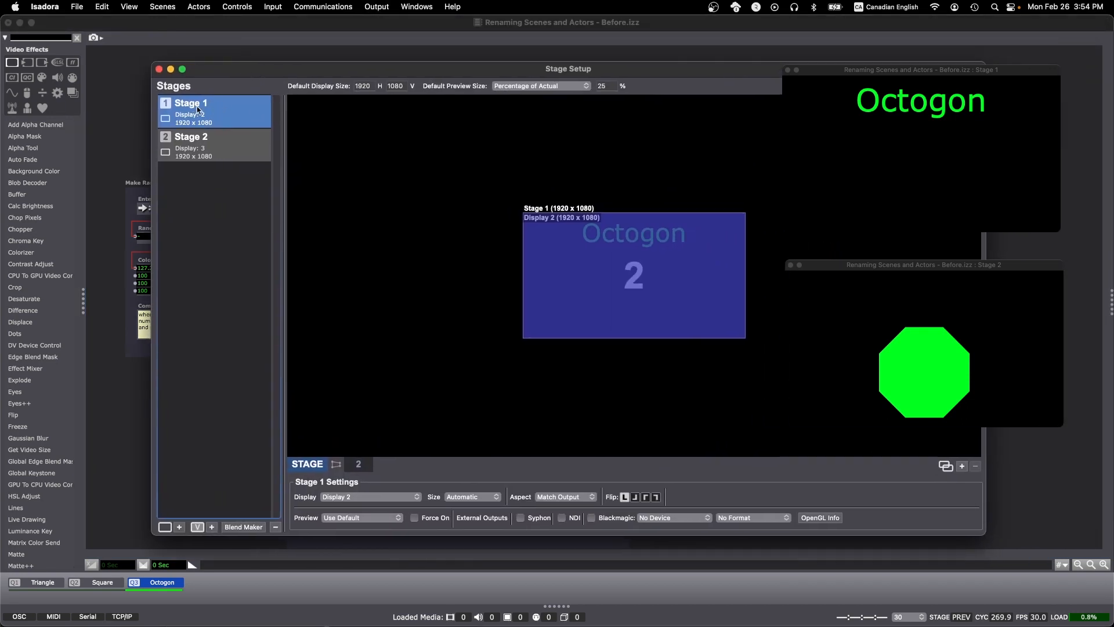
{"action": "right_click", "coordinate": [190, 108]}
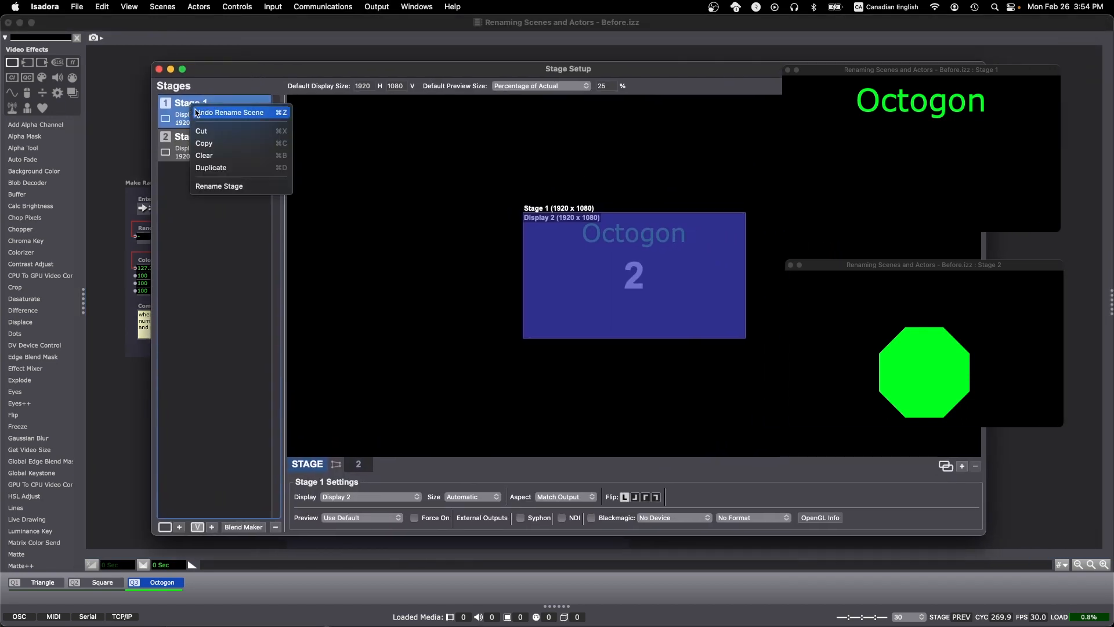
{"action": "left_click", "coordinate": [212, 188]}
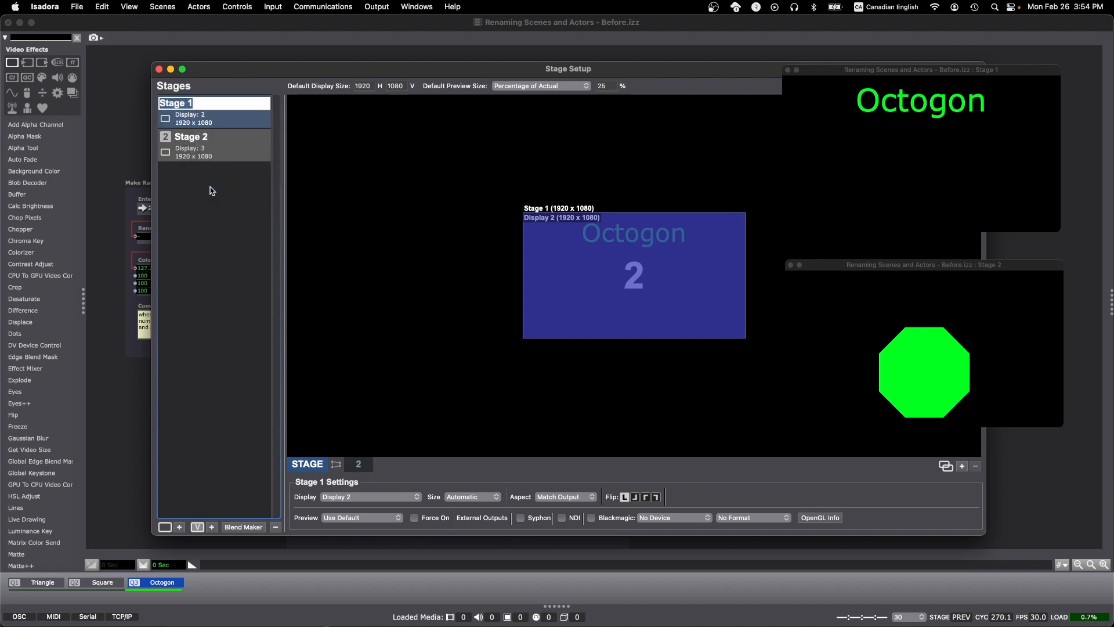
{"action": "type", "text": "Text"}
{"action": "key", "text": "Return"}
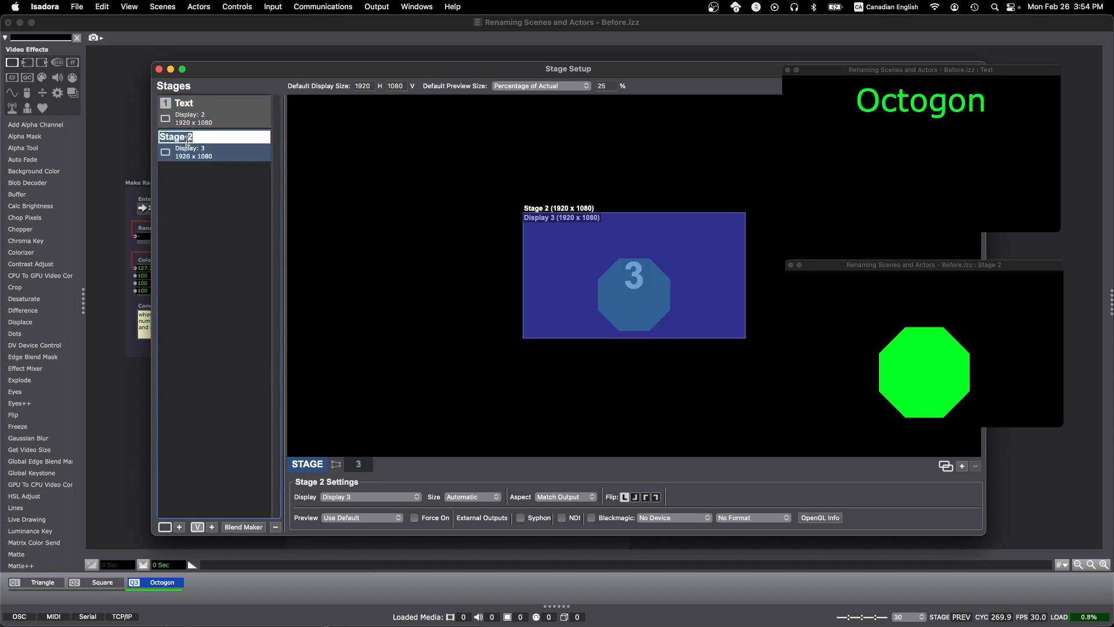
Rename Stage 2 as Shapes and close the Stage Setup window
{"action": "type", "text": "Shapes"}
{"action": "key", "text": "Return"}
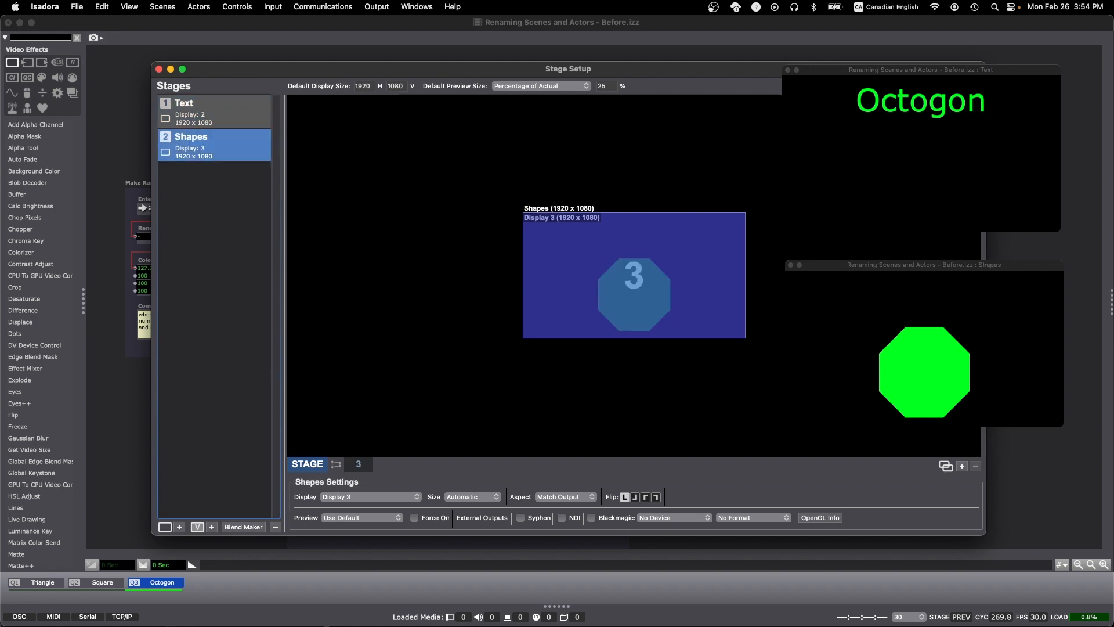
{"action": "left_click", "coordinate": [159, 69]}
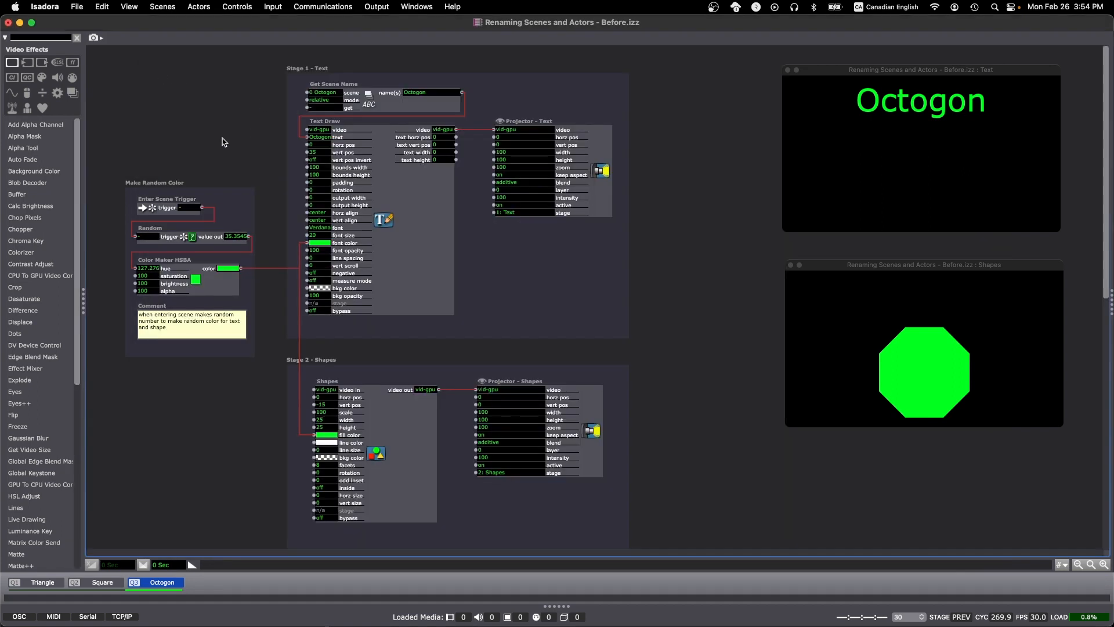